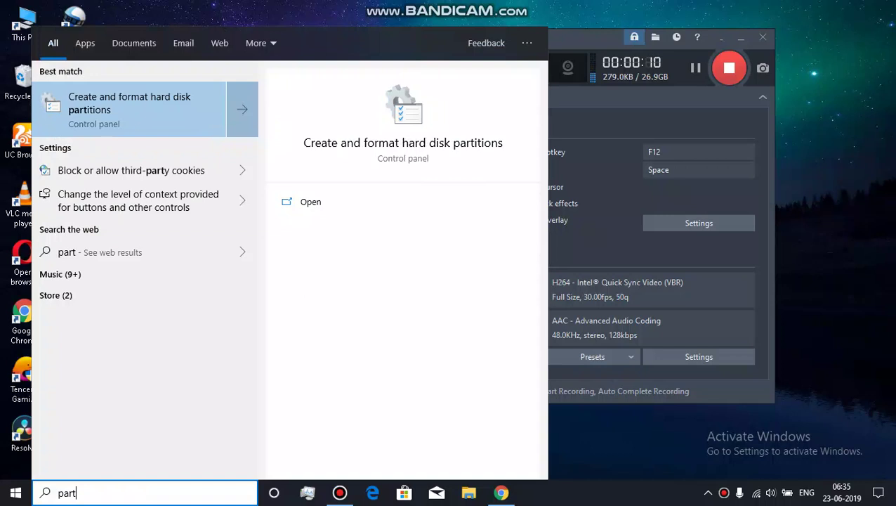
# - Inspect the 146.48 GB and 54.02 GB partitions of Disk 0 in Disk Management and close it
pyautogui.press('Escape')
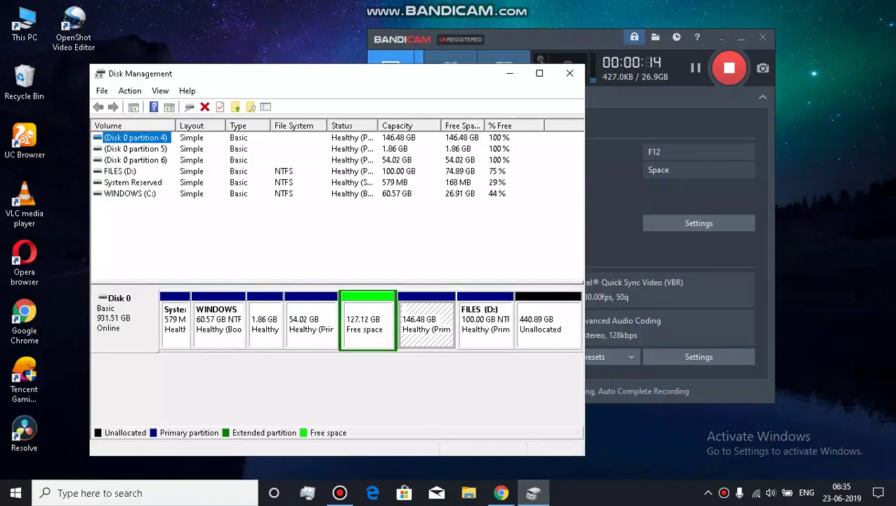
pyautogui.click(426, 324)
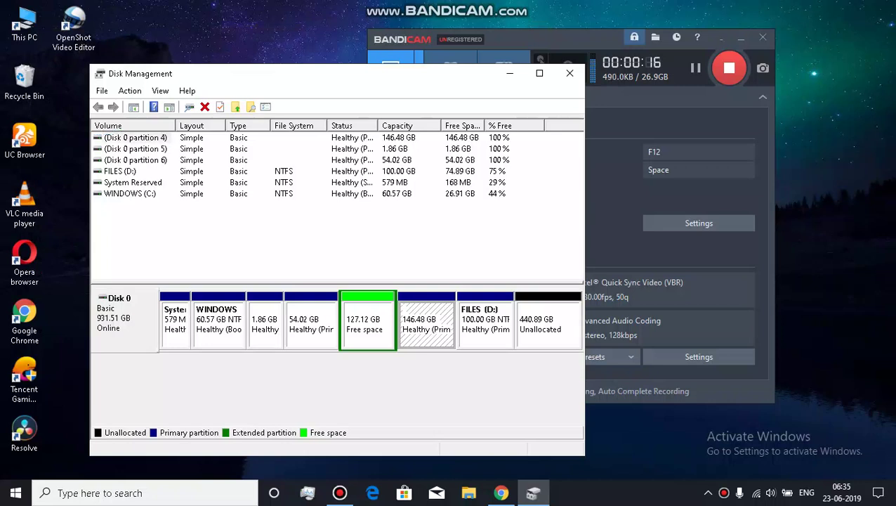
pyautogui.click(311, 328)
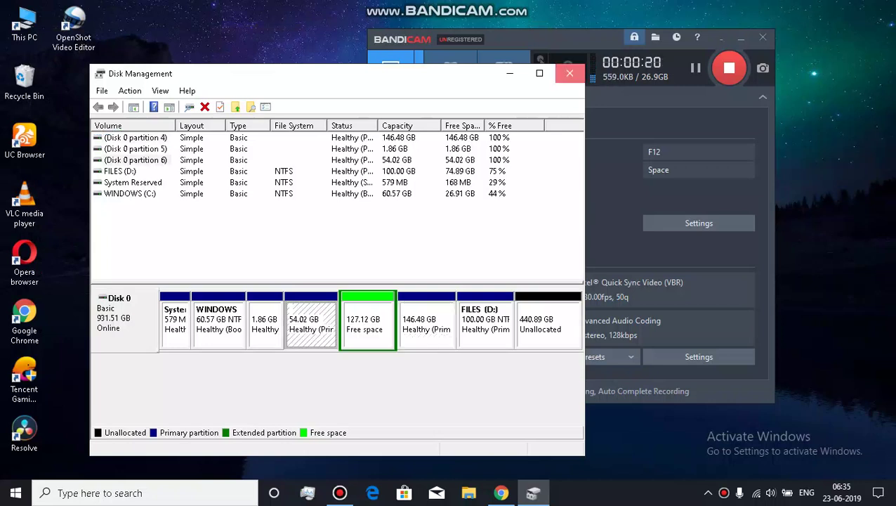
pyautogui.click(570, 73)
# - Check which drives are listed in This PC and close the window
pyautogui.doubleClick(24, 26)
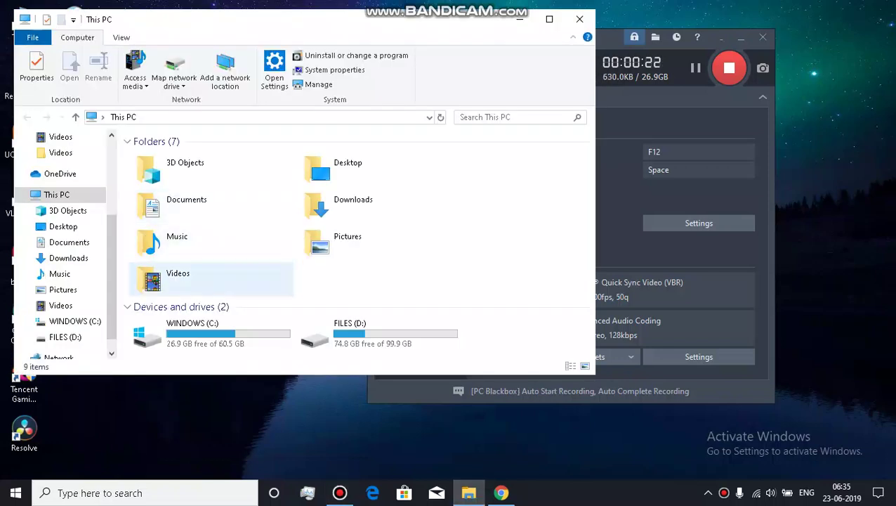
pyautogui.click(378, 334)
pyautogui.click(210, 333)
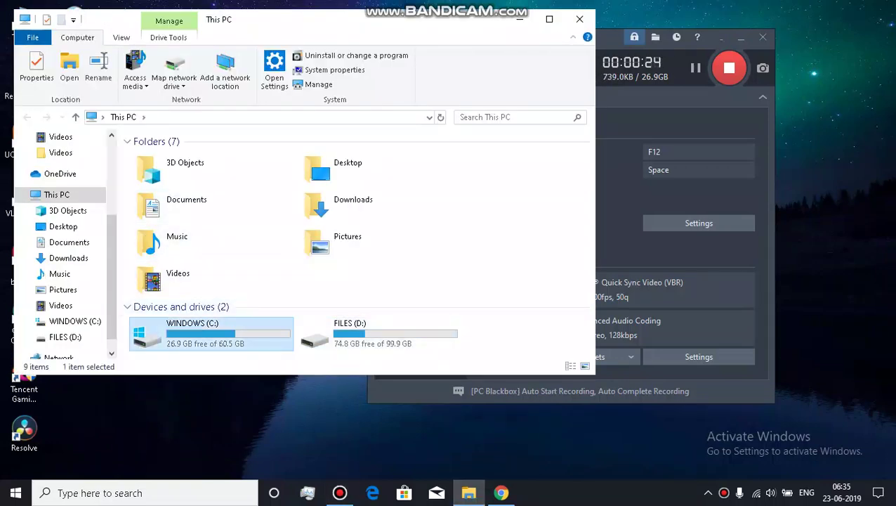
pyautogui.click(579, 19)
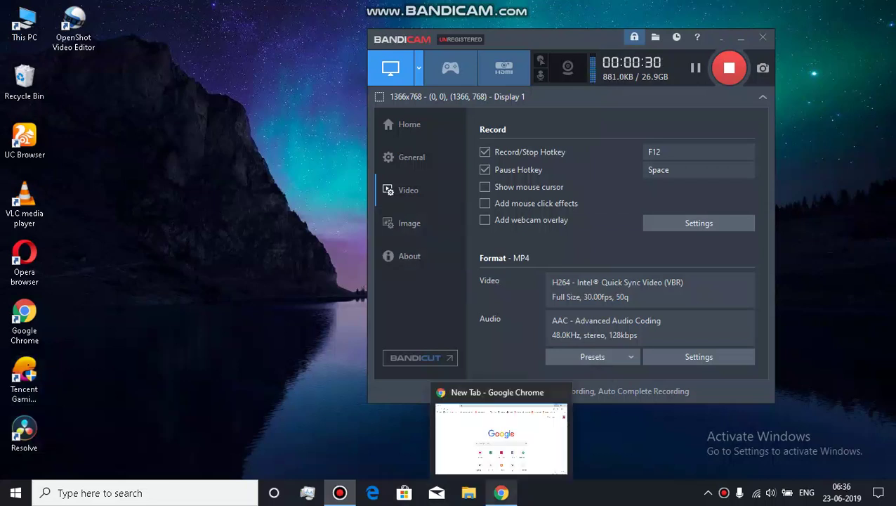
pyautogui.click(501, 492)
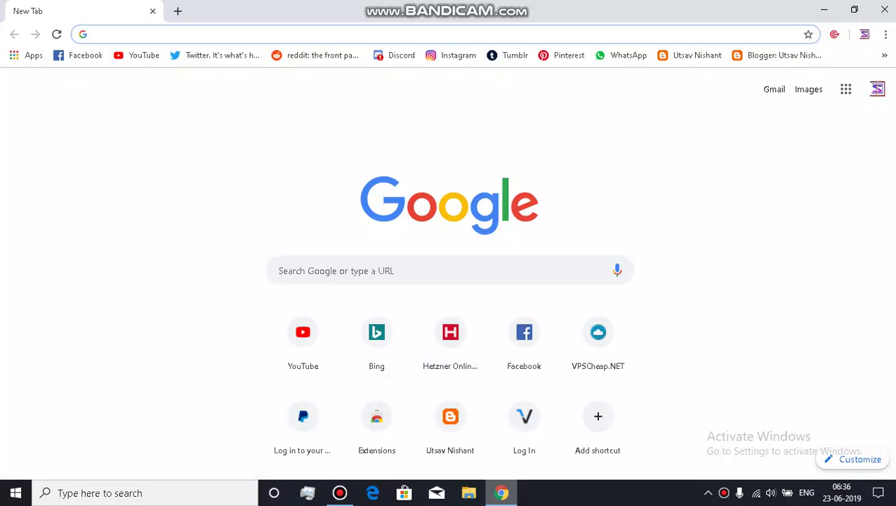
pyautogui.rightClick(156, 37)
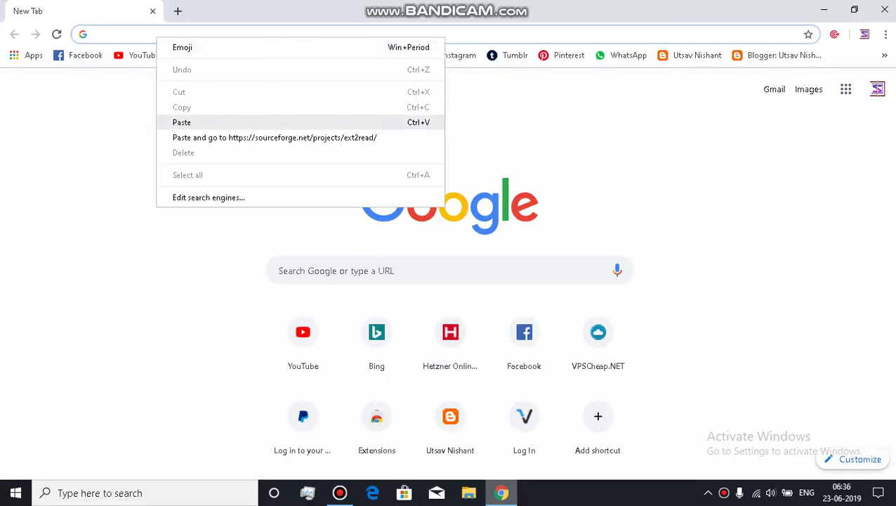
pyautogui.click(182, 121)
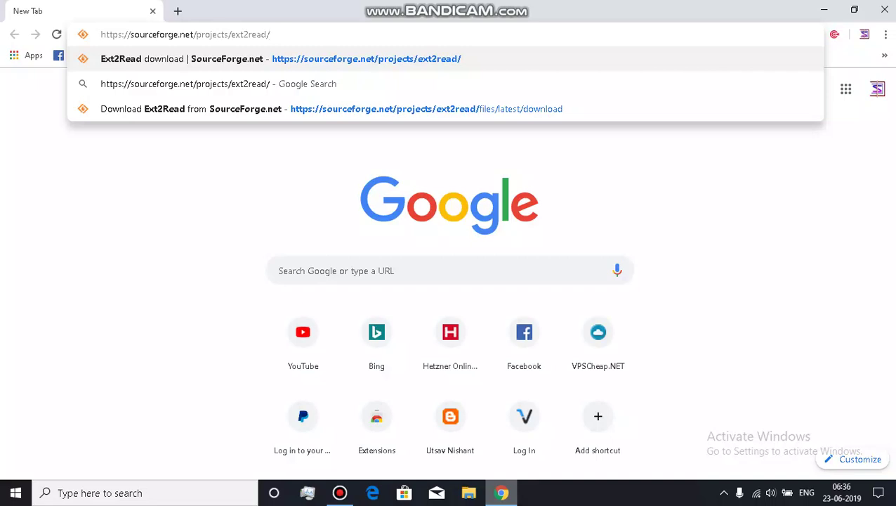
pyautogui.press('Return')
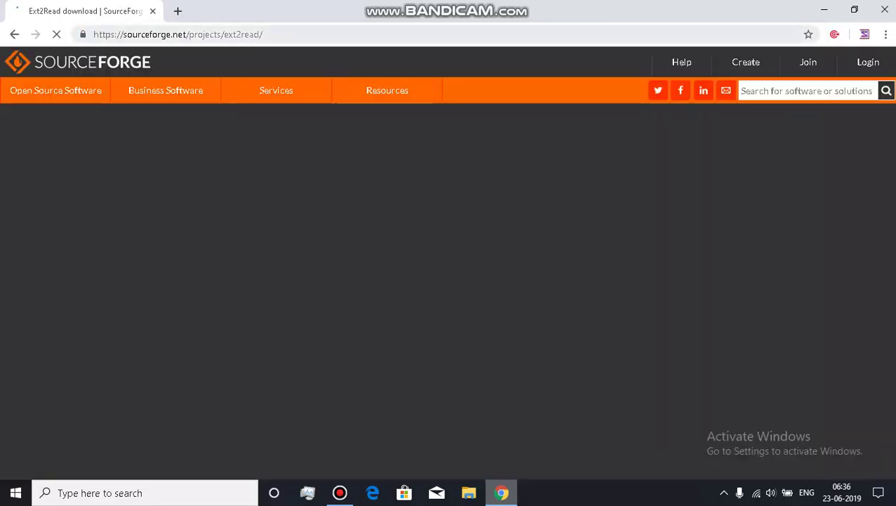
pyautogui.click(113, 261)
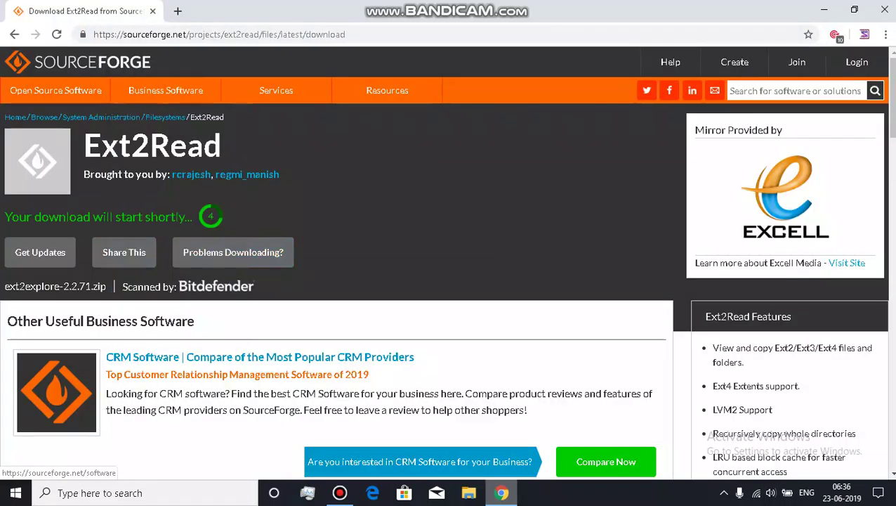
pyautogui.click(178, 12)
pyautogui.click(153, 11)
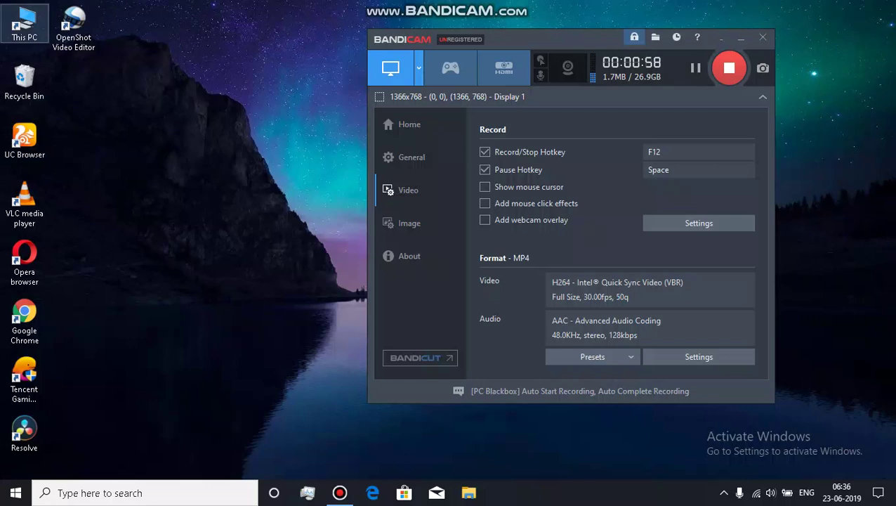
# - Extract the ext2explore-2.2.71 zip archive from Downloads to its default destination folder
pyautogui.doubleClick(24, 23)
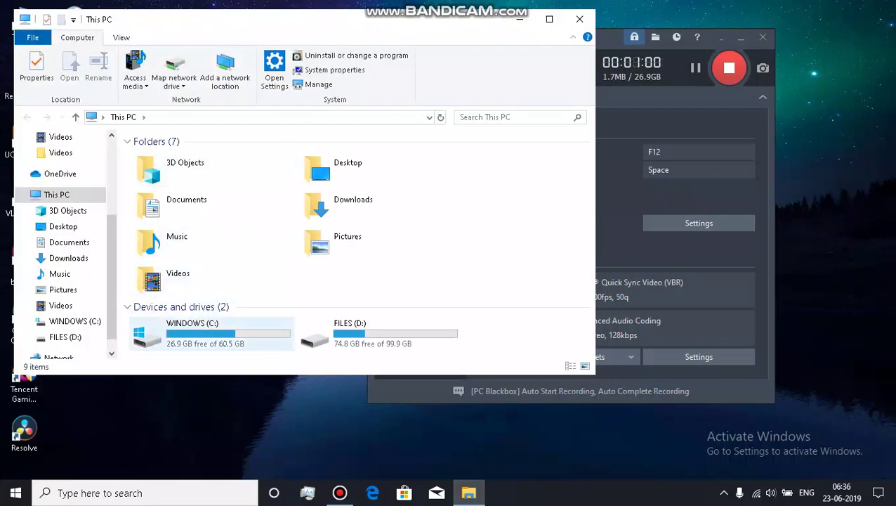
pyautogui.doubleClick(337, 203)
pyautogui.click(295, 175)
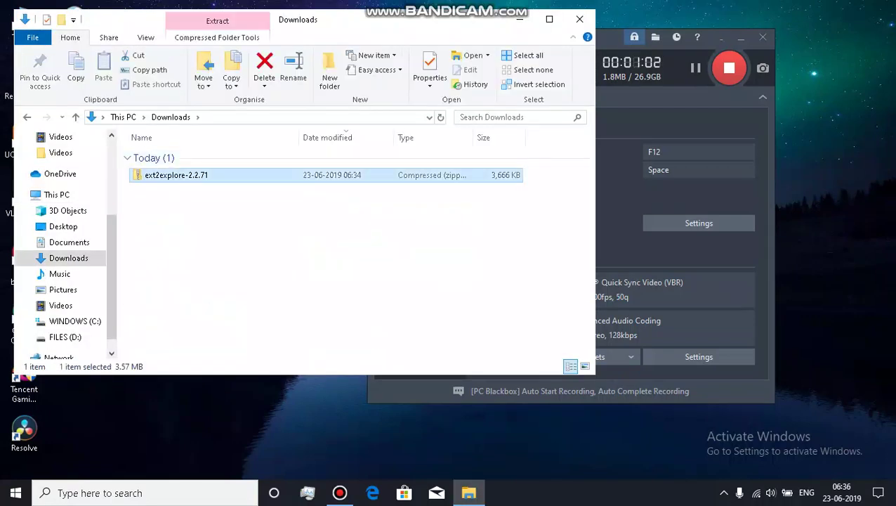
pyautogui.rightClick(199, 174)
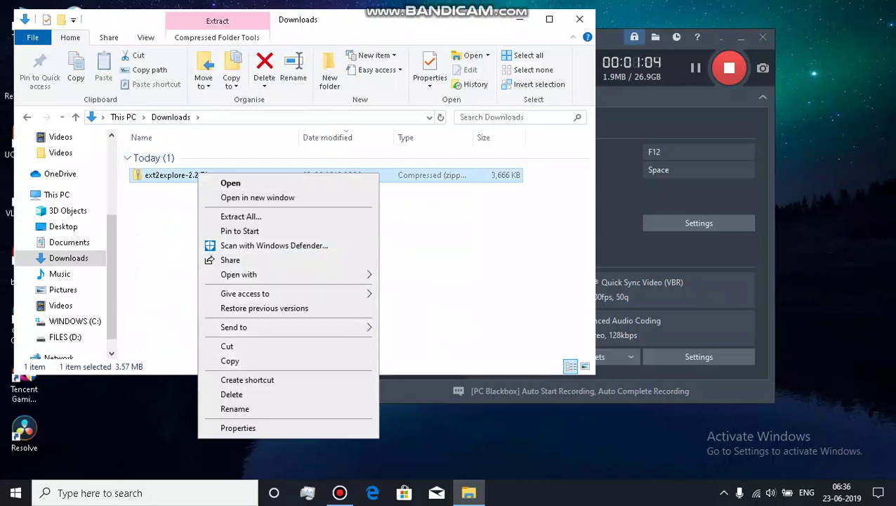
pyautogui.click(230, 183)
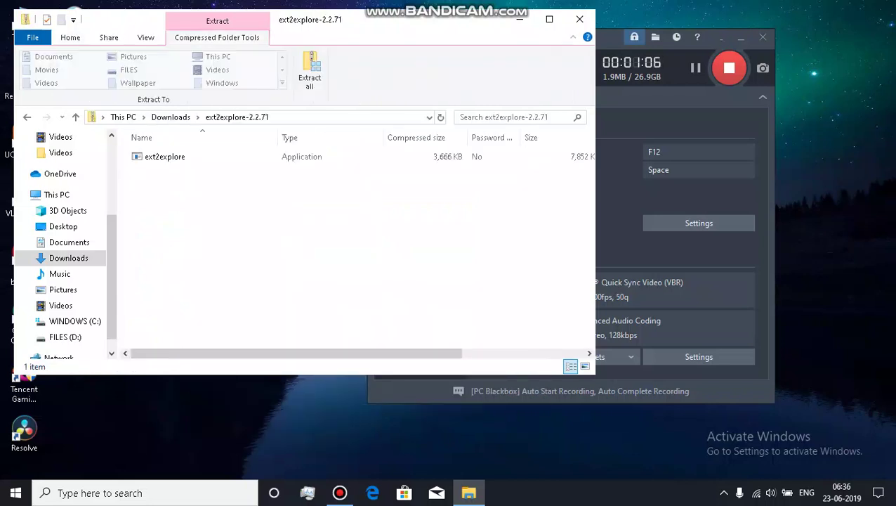
pyautogui.click(309, 70)
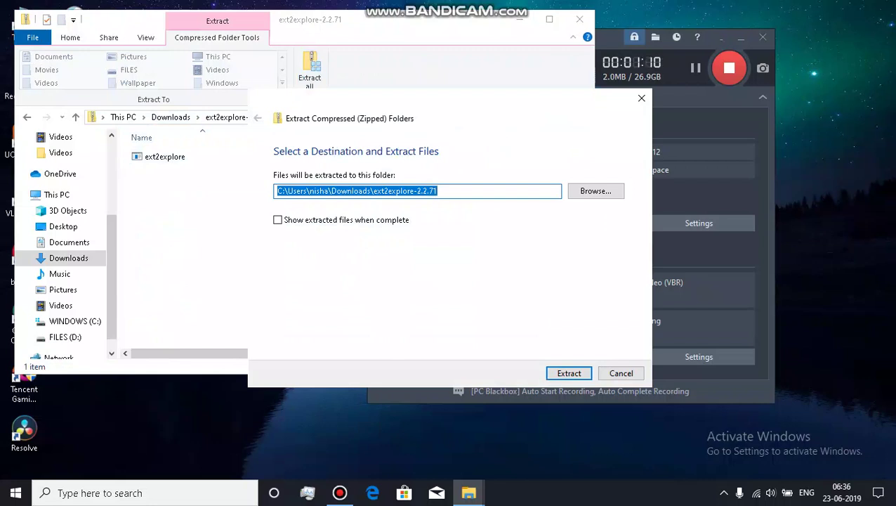
pyautogui.press('Return')
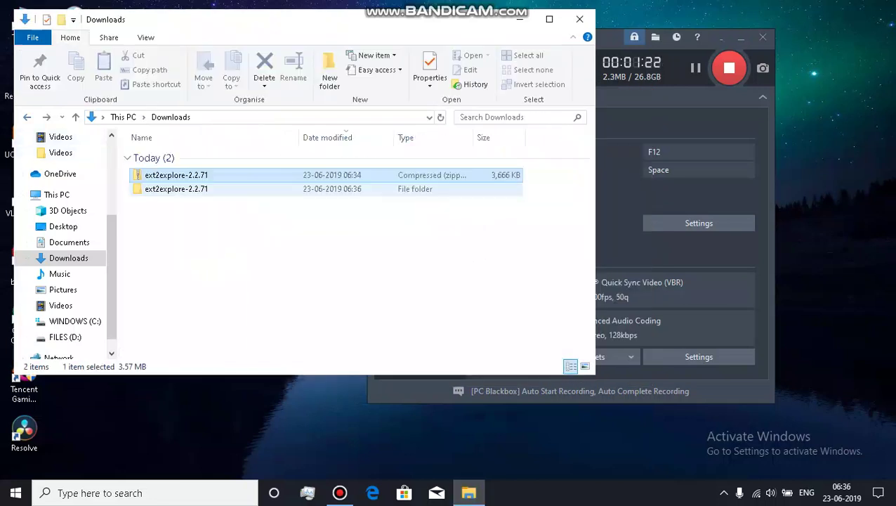
# - Open the extracted ext2explore-2.2.71 folder in Downloads
pyautogui.click(177, 189)
pyautogui.doubleClick(177, 188)
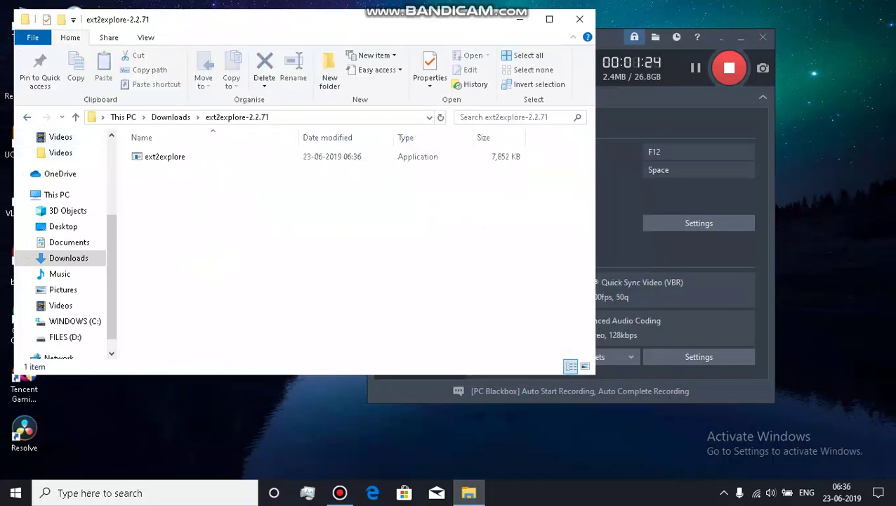
pyautogui.click(165, 157)
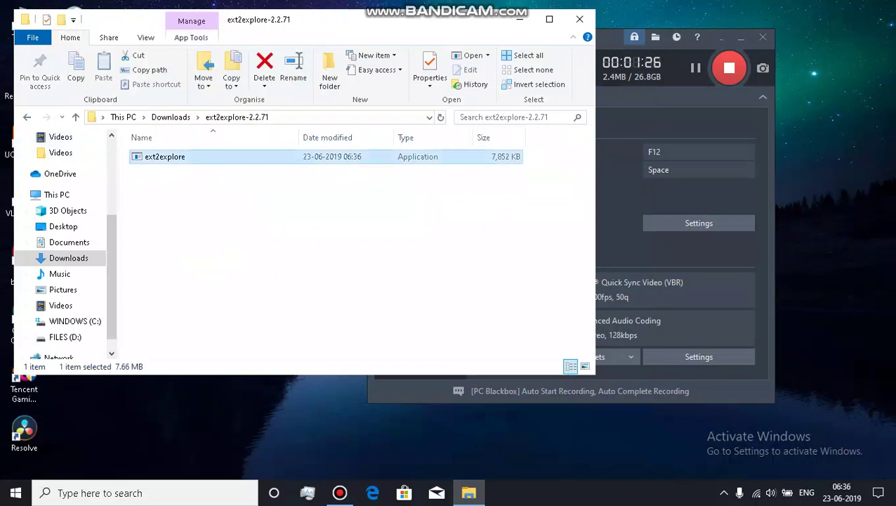
pyautogui.click(232, 218)
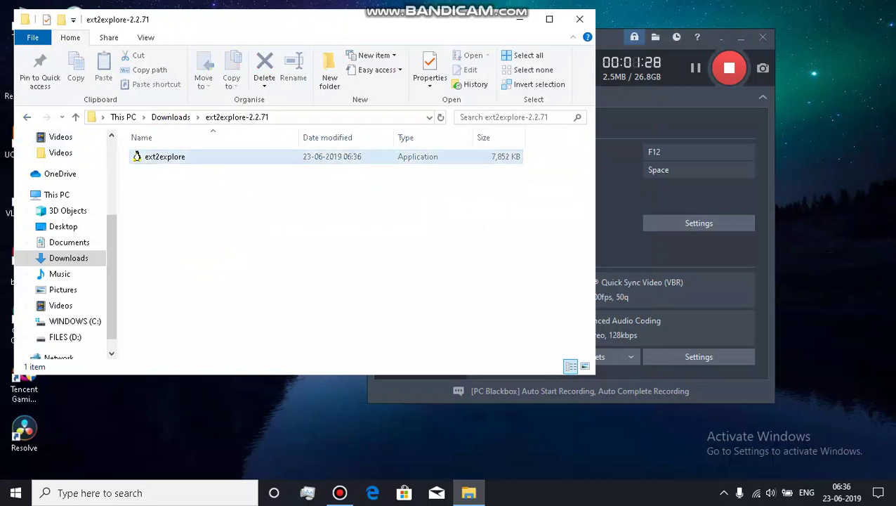
# - Try to run ext2explore without administrator rights, dismiss its message, and close its window
pyautogui.click(165, 156)
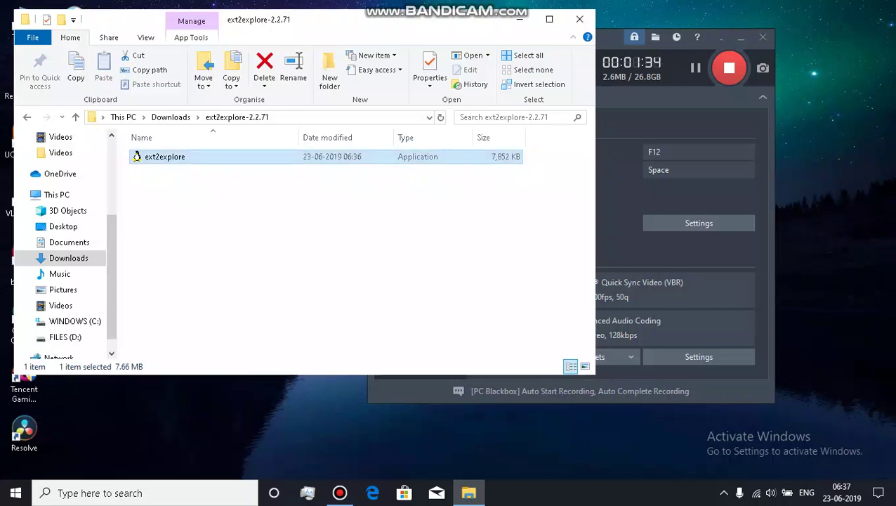
pyautogui.doubleClick(165, 156)
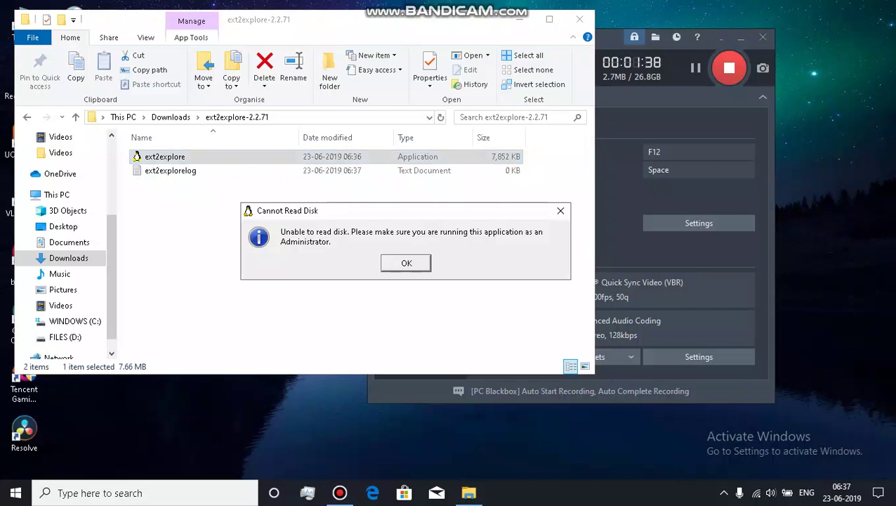
pyautogui.press('Return')
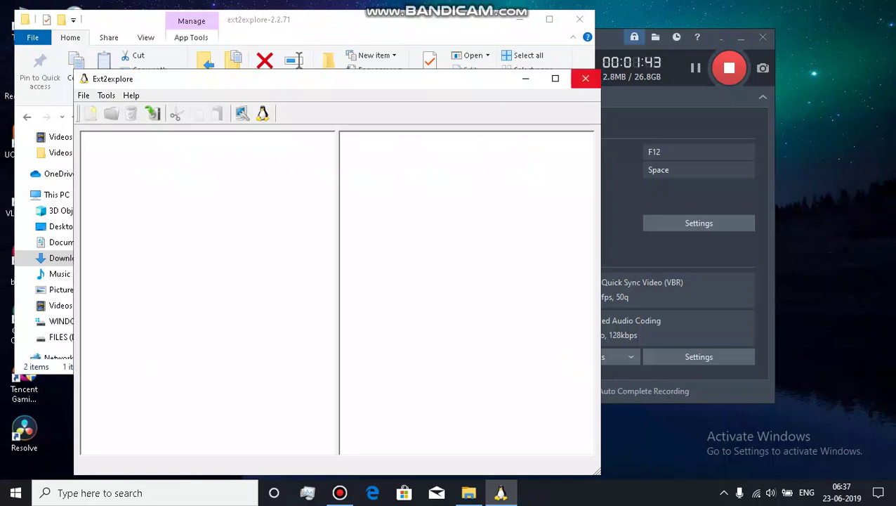
pyautogui.click(585, 78)
pyautogui.rightClick(222, 157)
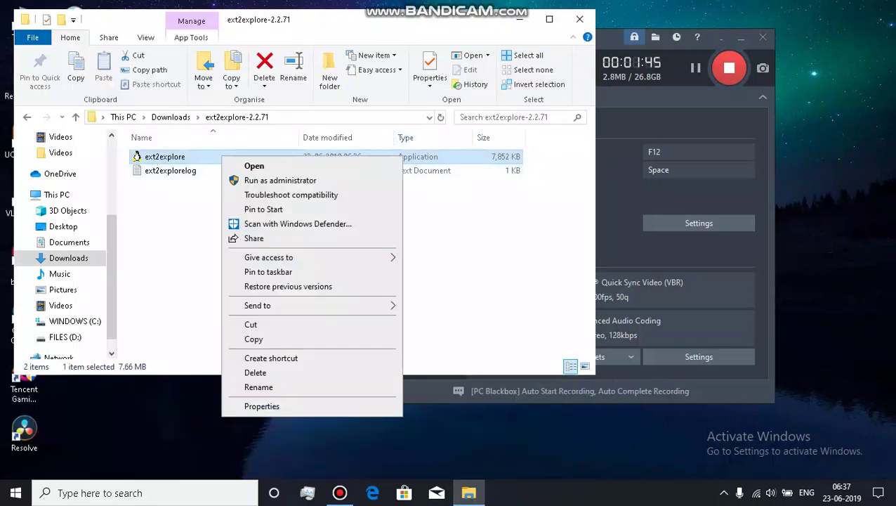
pyautogui.click(453, 225)
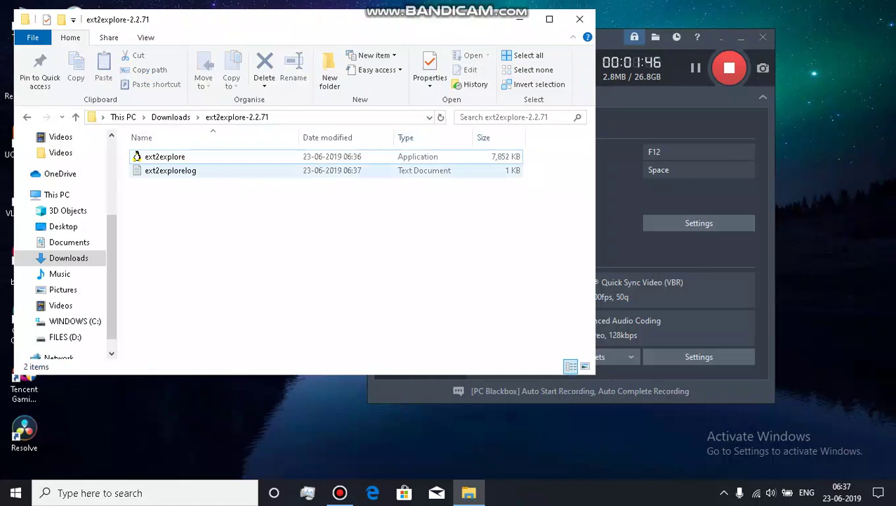
pyautogui.click(210, 157)
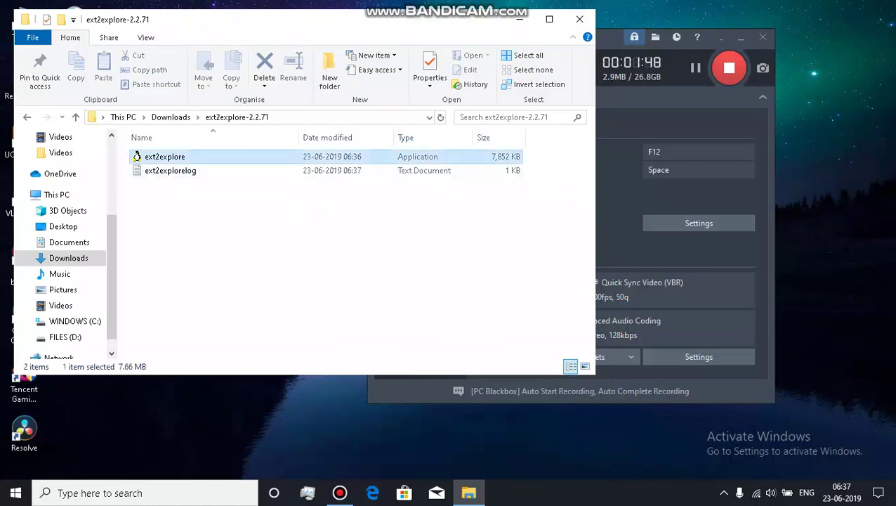
pyautogui.rightClick(191, 155)
pyautogui.click(435, 225)
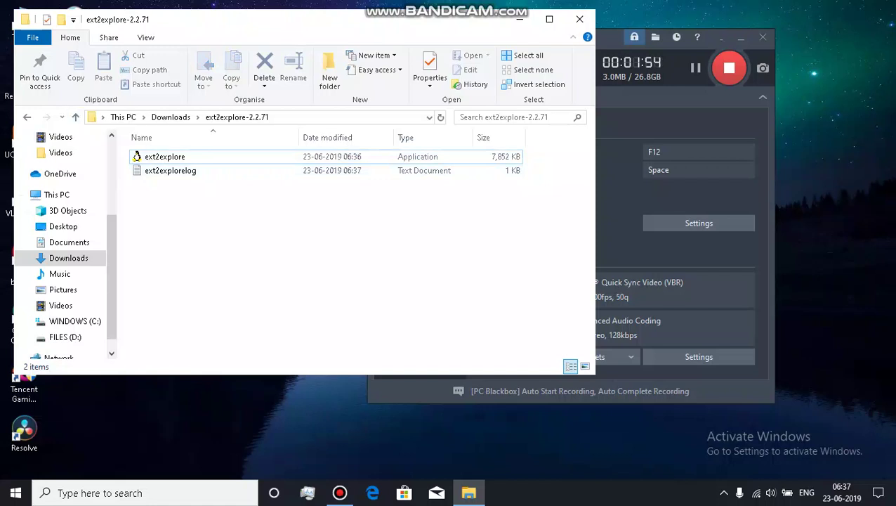
pyautogui.click(184, 171)
# - Move the ext2explore application from the extracted folder to the root of WINDOWS (C:), granting administrator permission, and return to This PC
pyautogui.rightClick(186, 157)
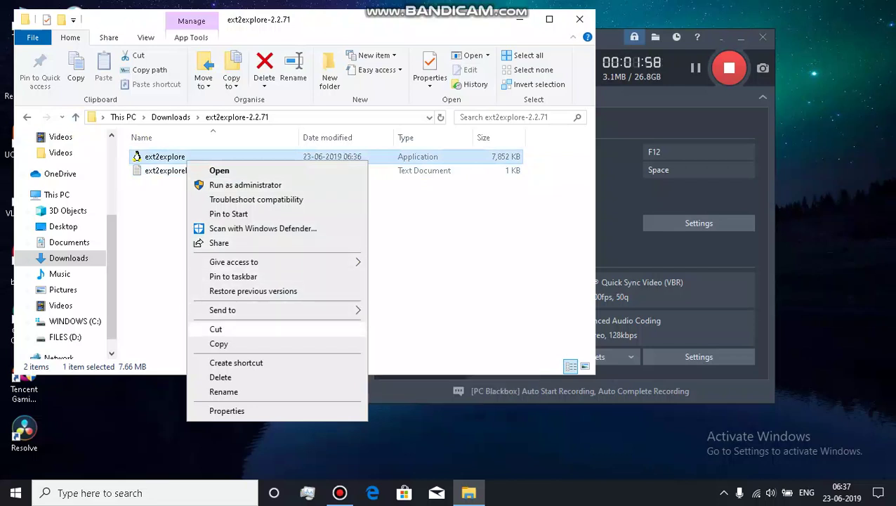
pyautogui.click(217, 329)
pyautogui.click(75, 116)
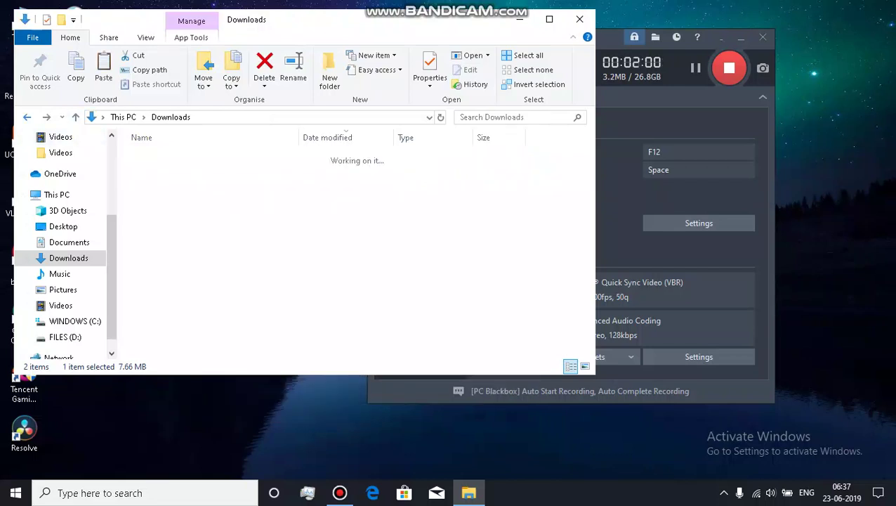
pyautogui.click(26, 118)
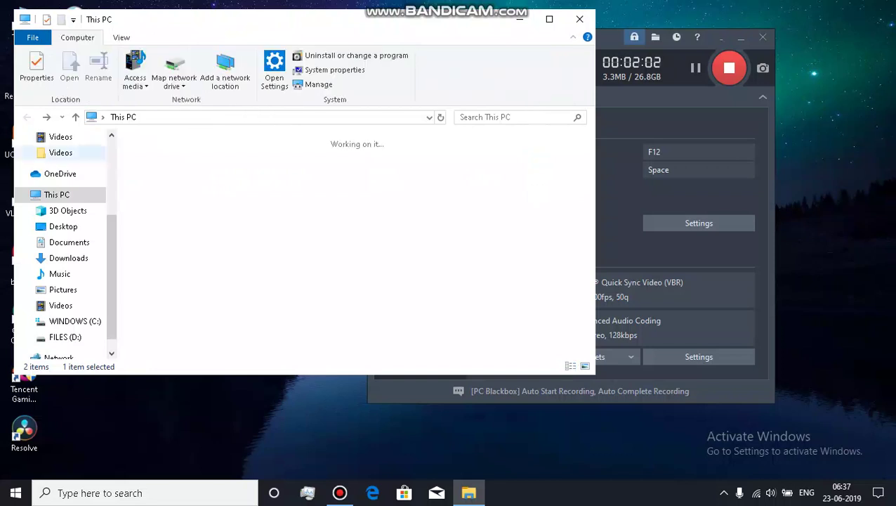
pyautogui.click(210, 333)
pyautogui.doubleClick(211, 332)
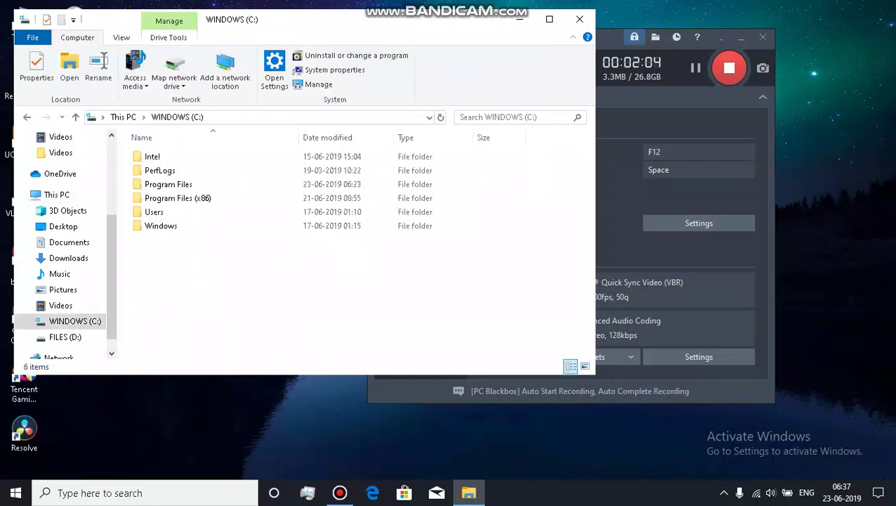
pyautogui.rightClick(175, 258)
pyautogui.click(206, 329)
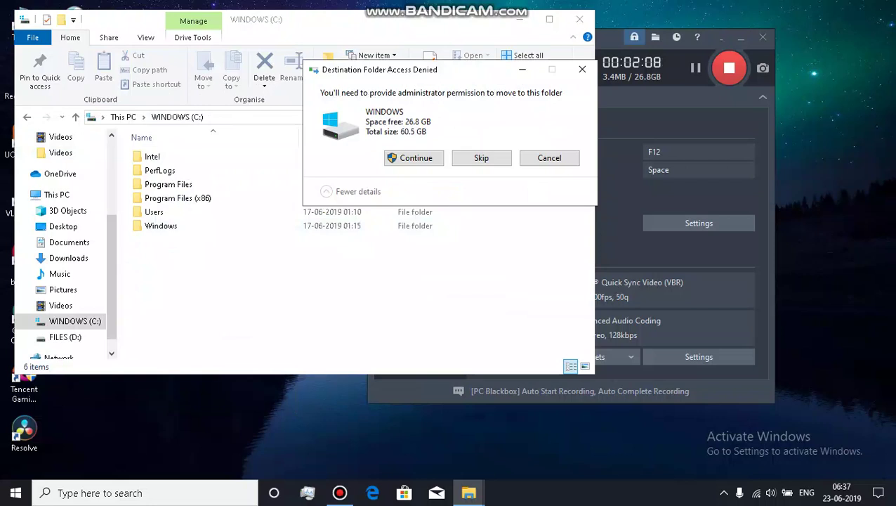
pyautogui.click(413, 158)
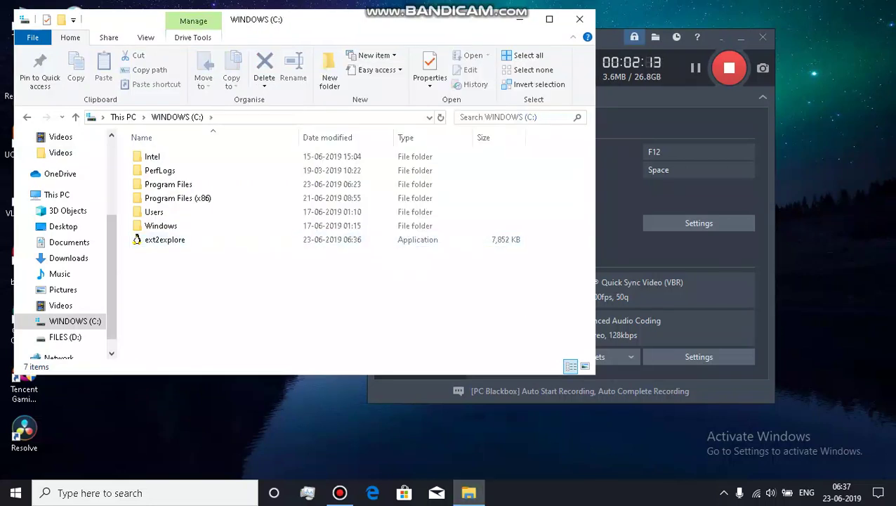
pyautogui.click(27, 118)
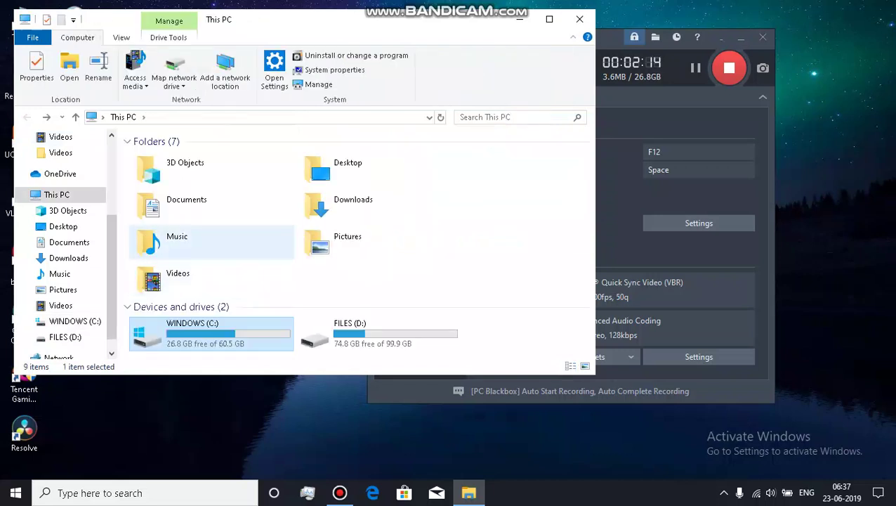
# - Delete the extracted ext2explore-2.2.71 folder from Downloads
pyautogui.click(351, 205)
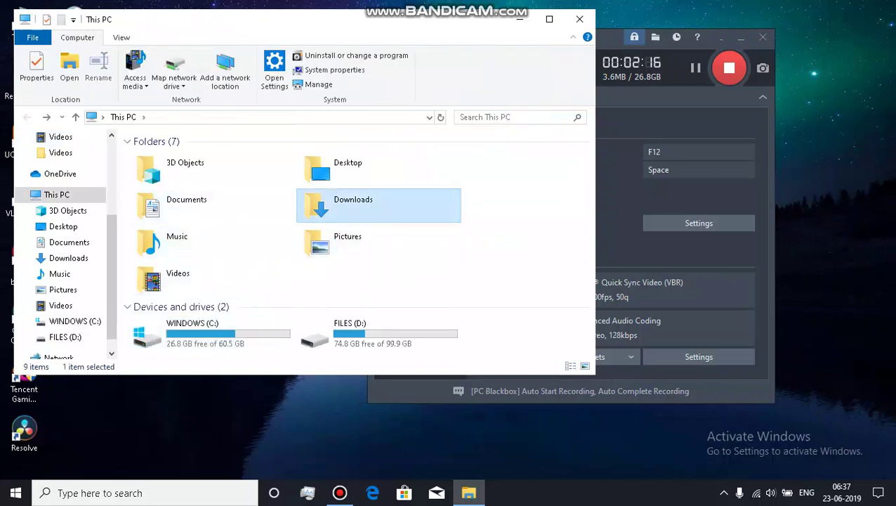
pyautogui.doubleClick(354, 205)
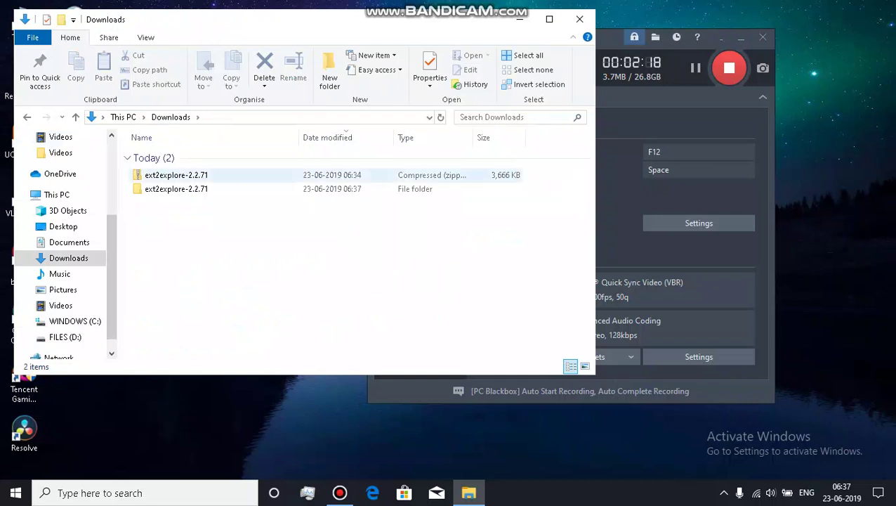
pyautogui.rightClick(190, 189)
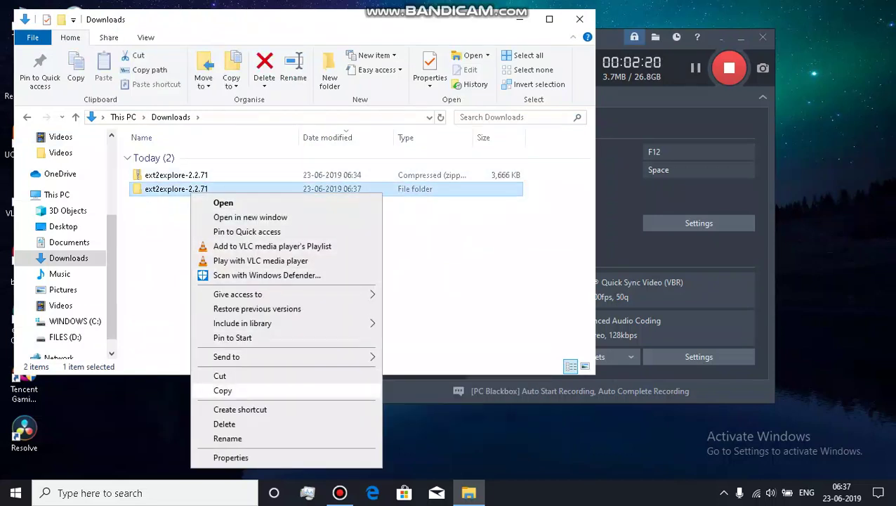
pyautogui.click(224, 423)
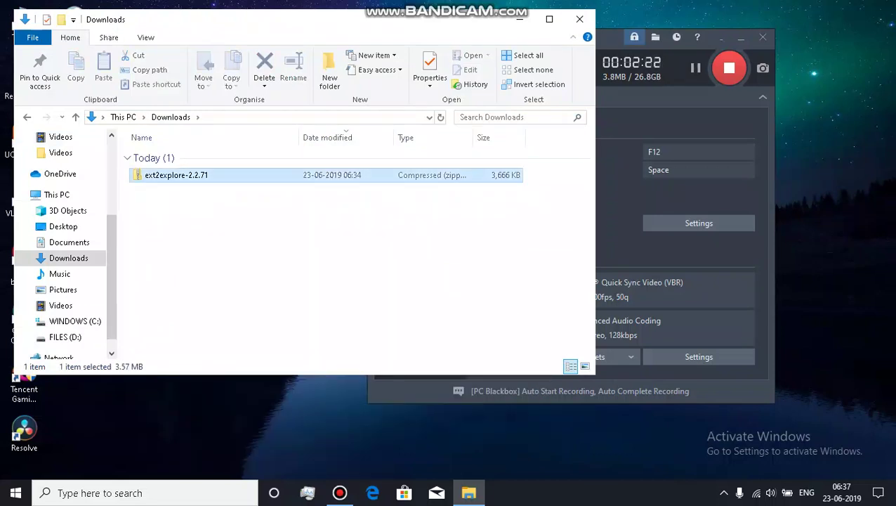
# - Move the ext2explore-2.2.71 zip archive from Downloads to Softwares\Windows on FILES (D:), and close the File Explorer window
pyautogui.rightClick(211, 175)
pyautogui.click(241, 345)
pyautogui.click(65, 337)
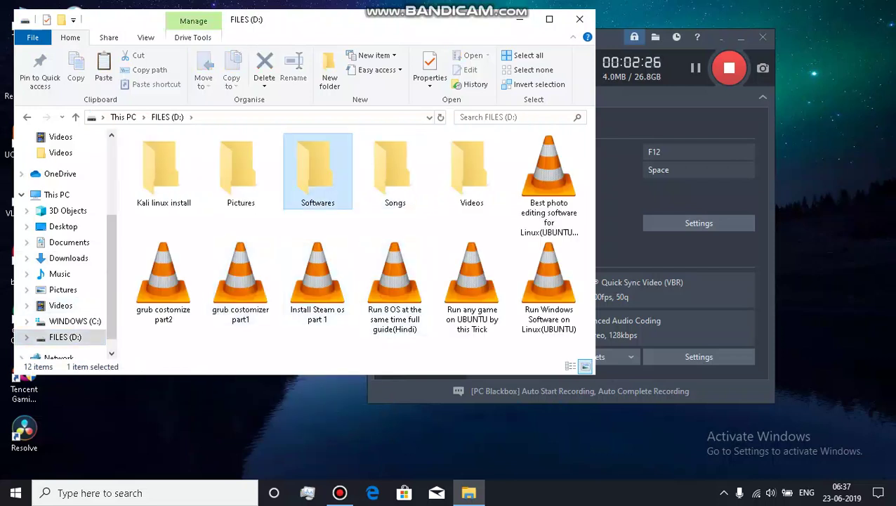
pyautogui.doubleClick(318, 172)
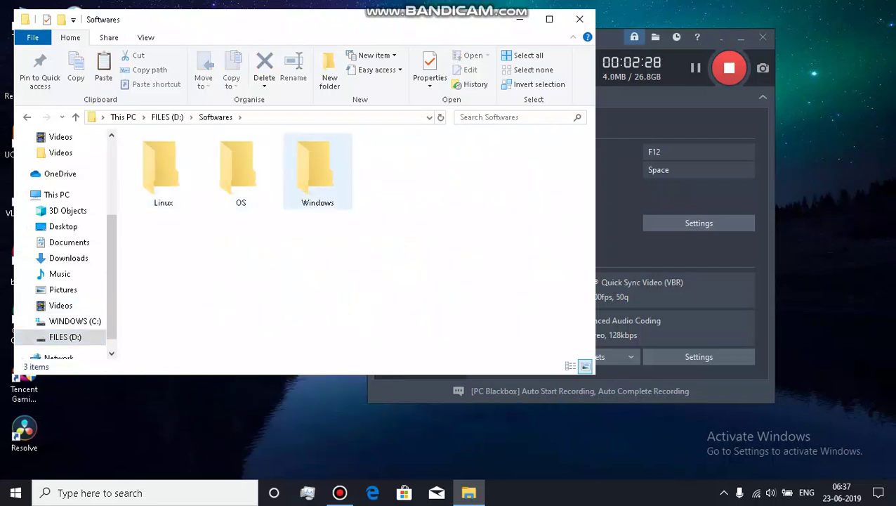
pyautogui.click(318, 173)
pyautogui.doubleClick(317, 172)
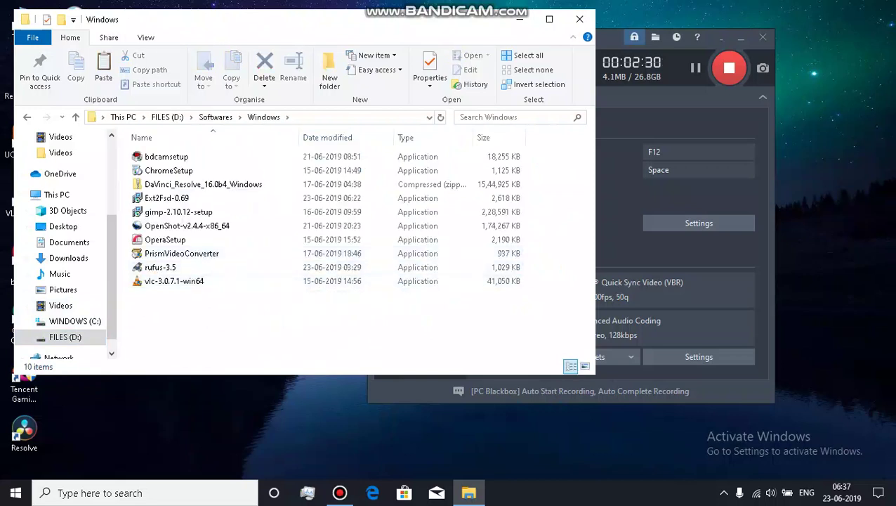
pyautogui.rightClick(287, 118)
pyautogui.click(316, 208)
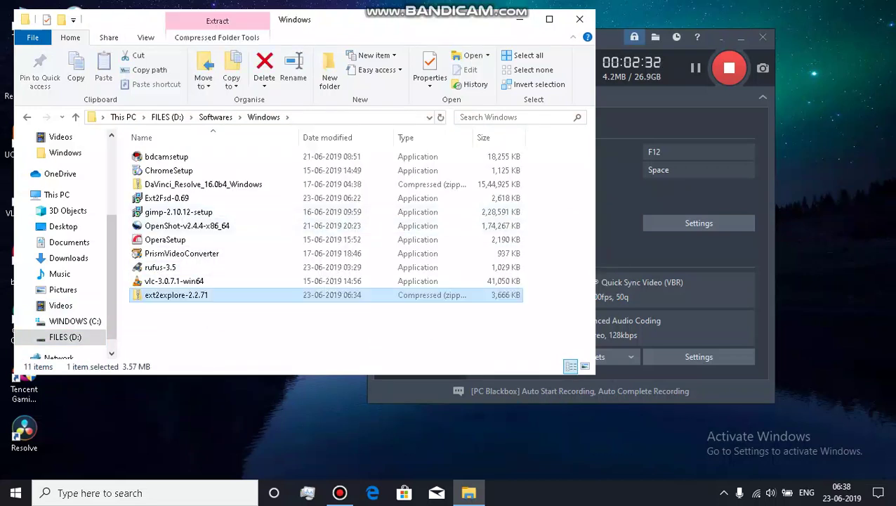
pyautogui.click(579, 19)
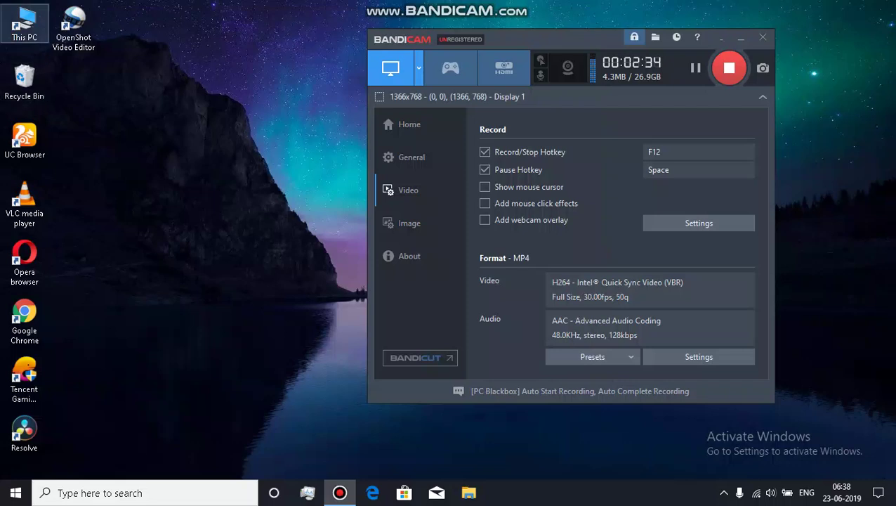
# - Open This PC from the desktop and go to the root of WINDOWS (C:)
pyautogui.doubleClick(25, 24)
pyautogui.press('super+e')
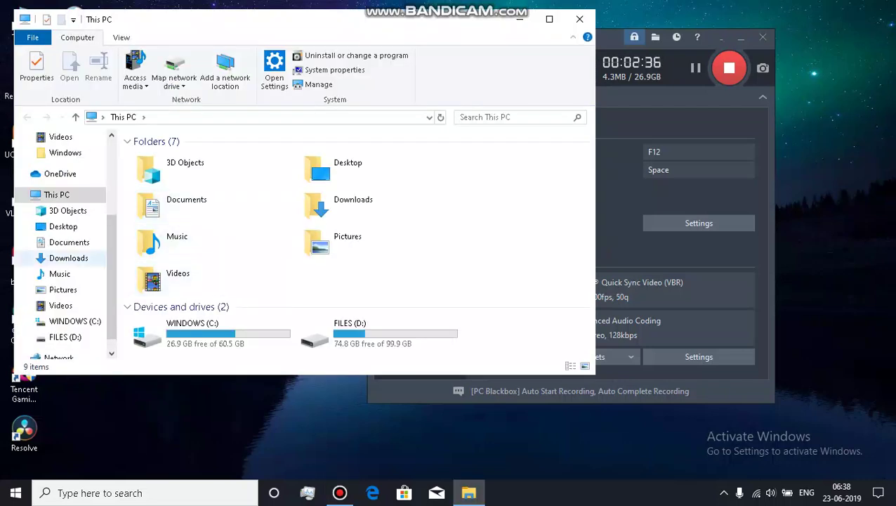
pyautogui.doubleClick(211, 330)
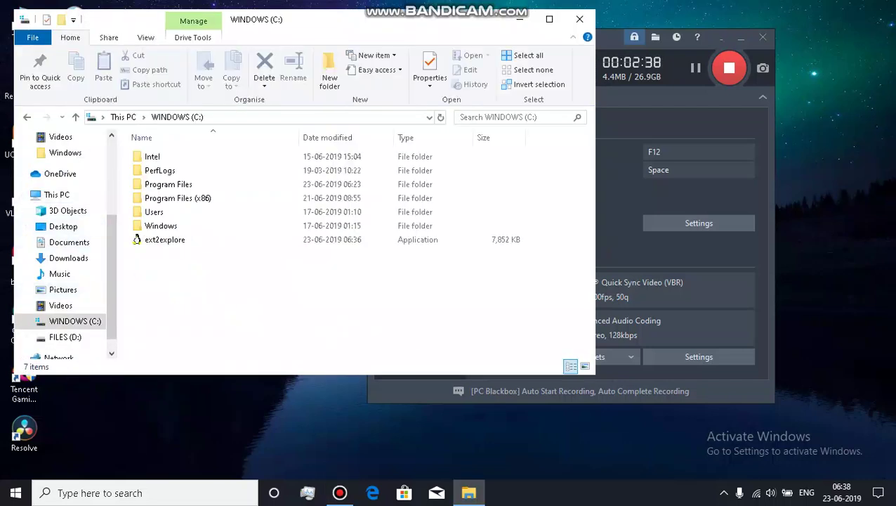
# - Try to run ext2explore from WINDOWS (C:) without administrator rights, dismiss its message, and close its window
pyautogui.doubleClick(165, 239)
pyautogui.click(440, 297)
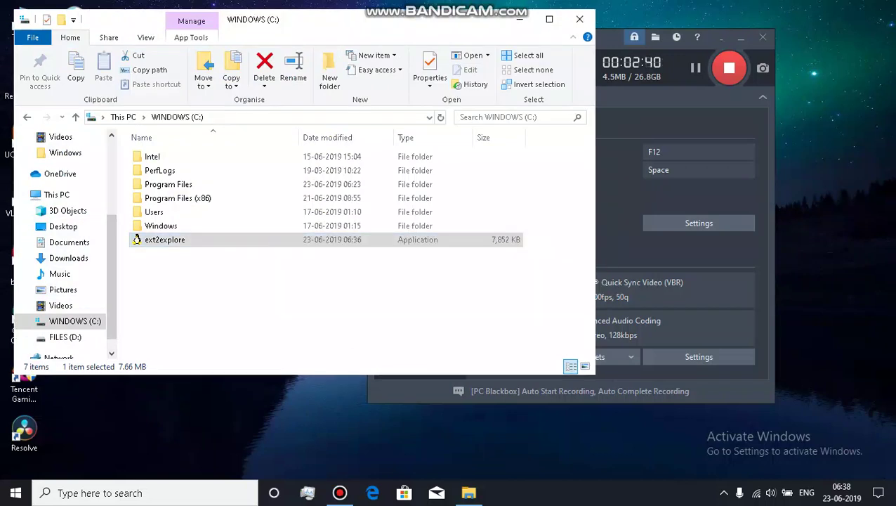
pyautogui.click(619, 112)
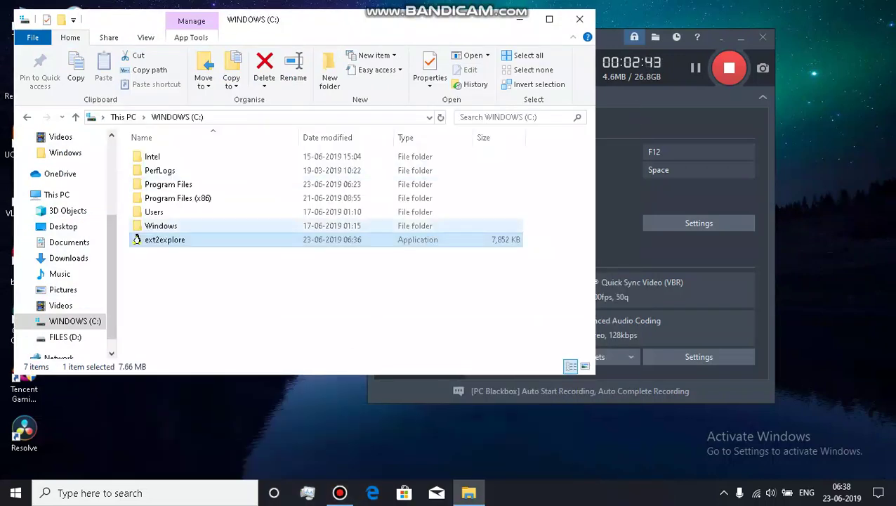
# - Run ext2explore from WINDOWS (C:) as administrator and shift its window slightly
pyautogui.rightClick(253, 239)
pyautogui.click(313, 261)
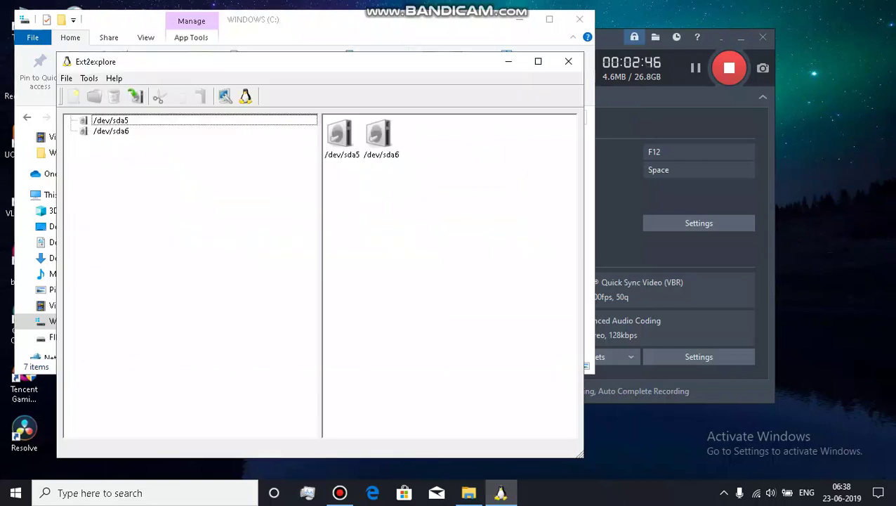
pyautogui.moveTo(295, 62); pyautogui.dragTo(311, 45)
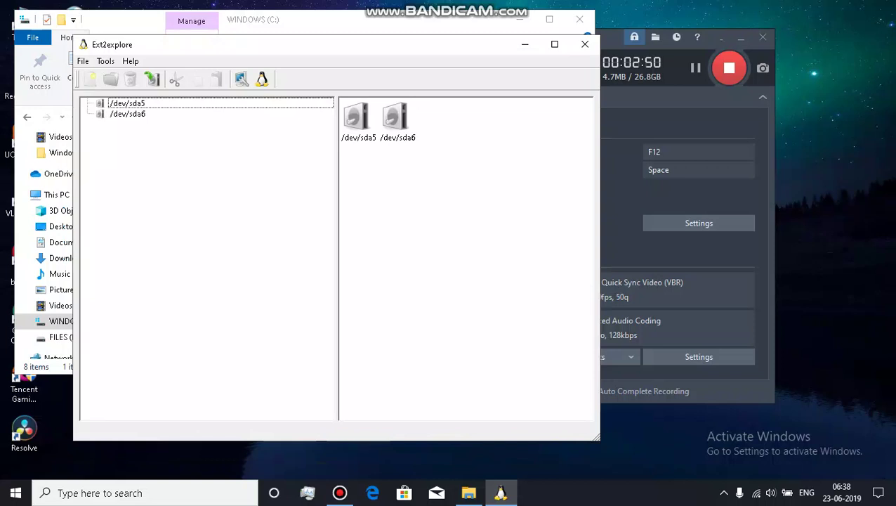
# - Open the /dev/sda5 and /dev/sda6 partitions in turn and examine their root folders
pyautogui.click(397, 119)
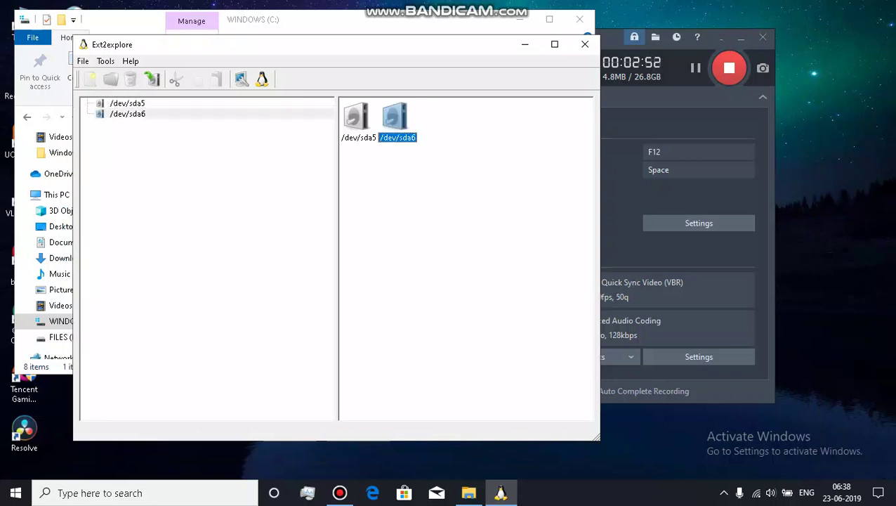
pyautogui.doubleClick(357, 120)
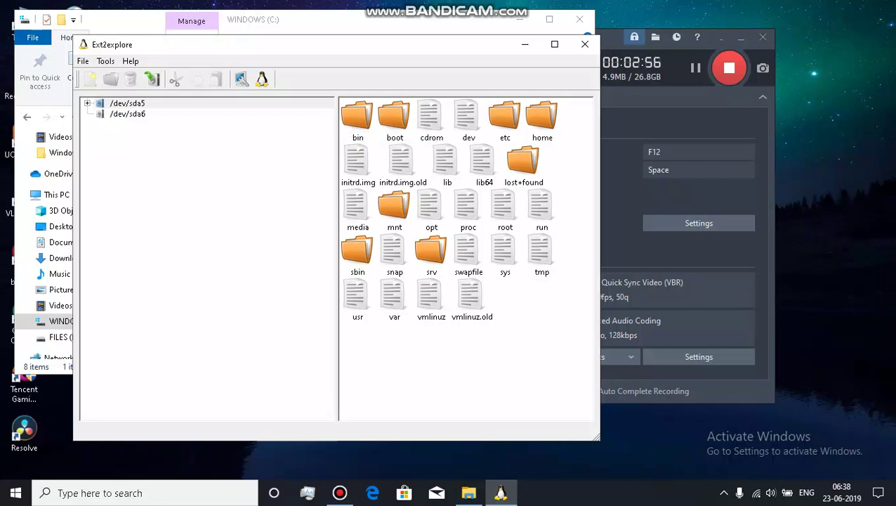
pyautogui.click(128, 114)
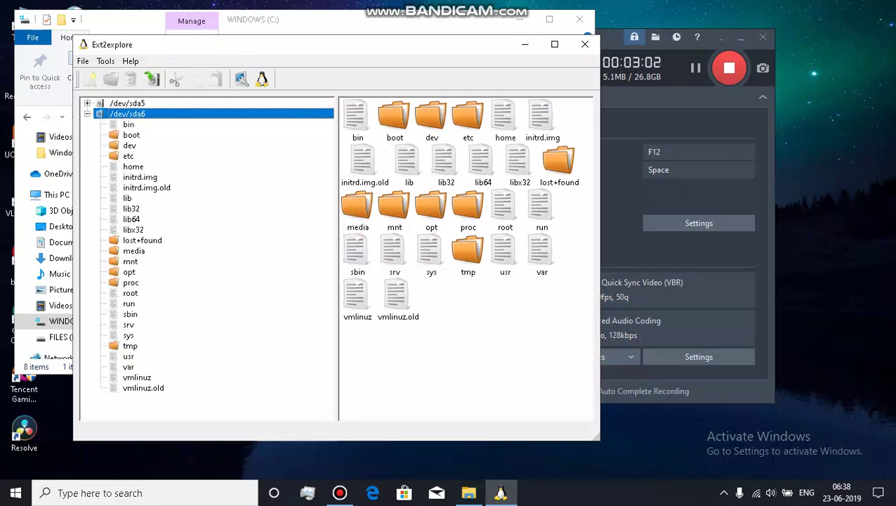
pyautogui.doubleClick(128, 114)
pyautogui.doubleClick(128, 103)
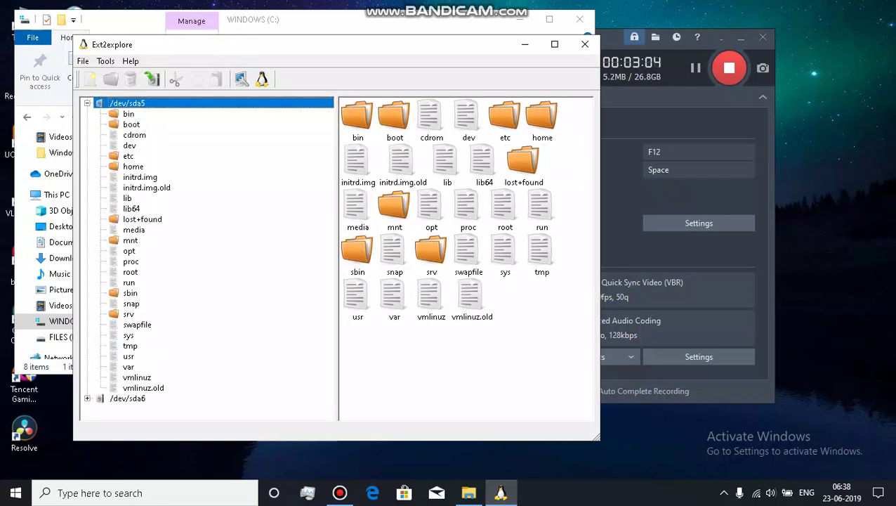
pyautogui.doubleClick(127, 103)
pyautogui.doubleClick(128, 114)
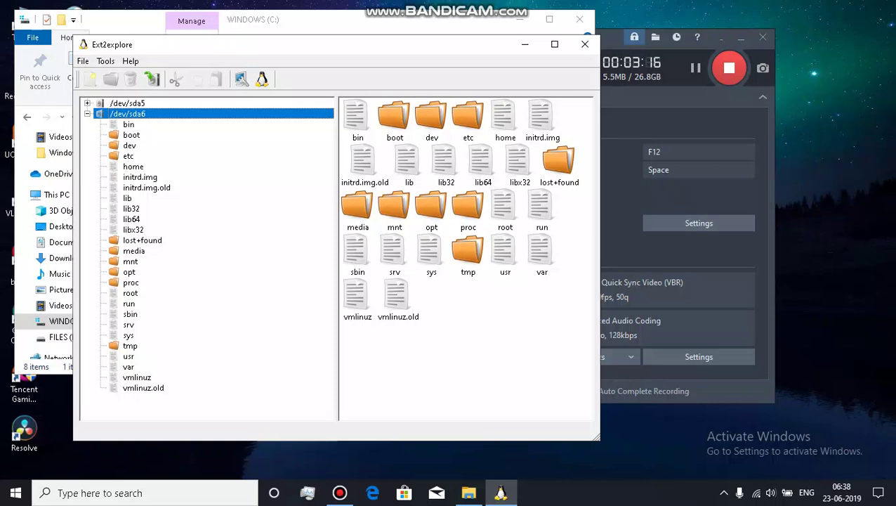
pyautogui.doubleClick(127, 103)
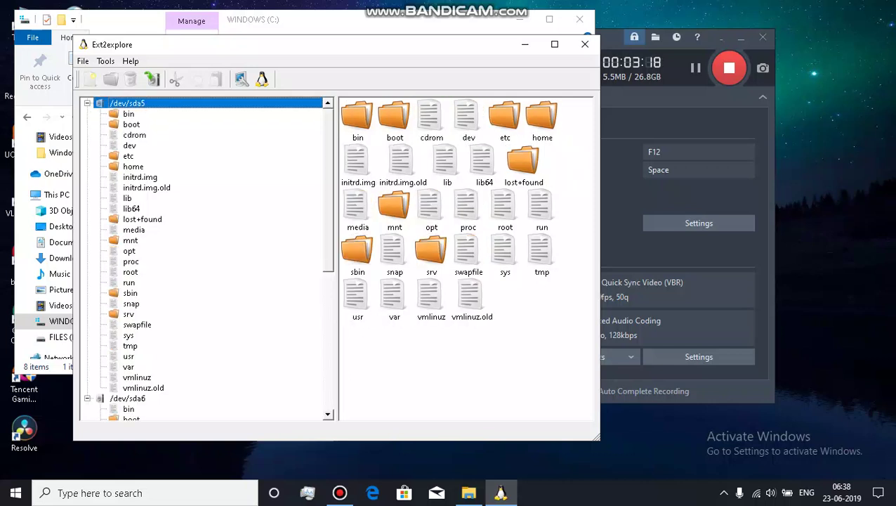
# - Open the home folder on /dev/sda5, expand it in the tree, and select the media entry
pyautogui.doubleClick(542, 120)
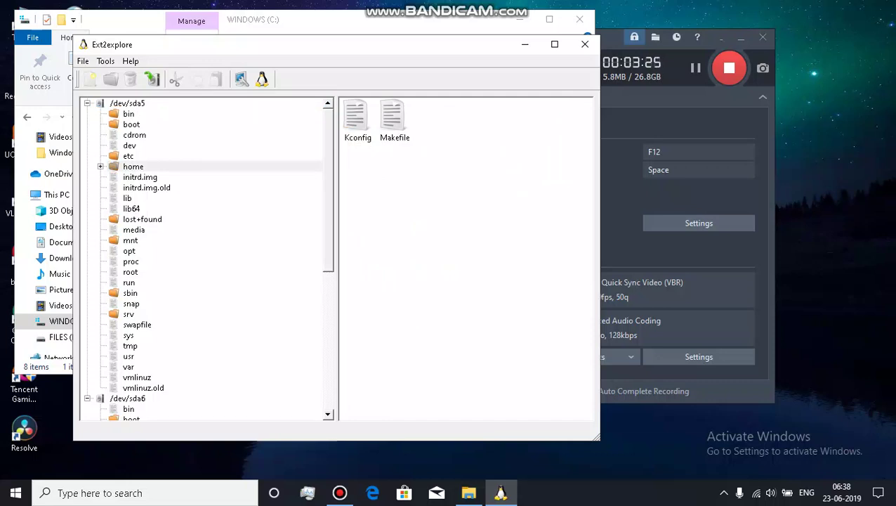
pyautogui.click(134, 230)
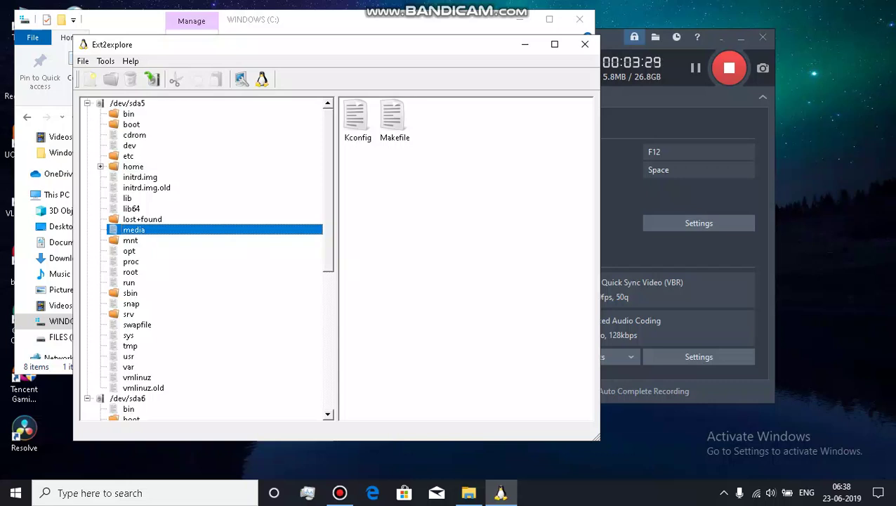
pyautogui.press('Right')
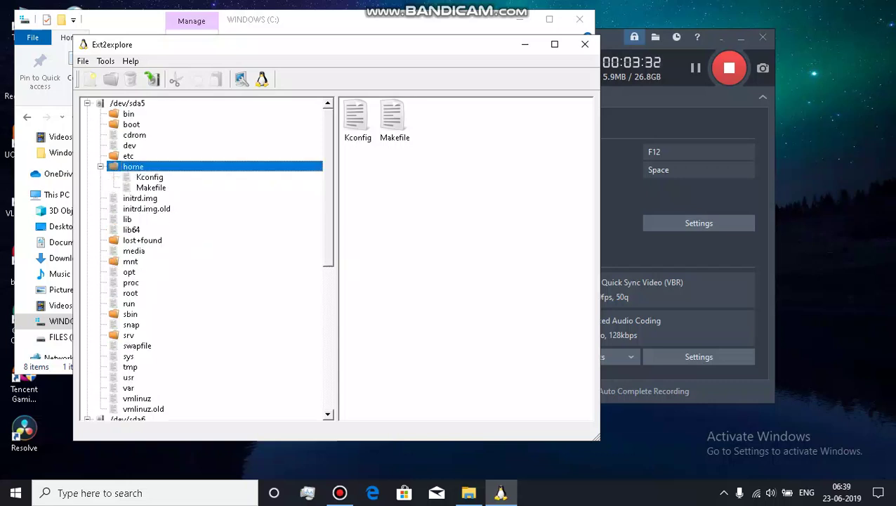
pyautogui.click(133, 250)
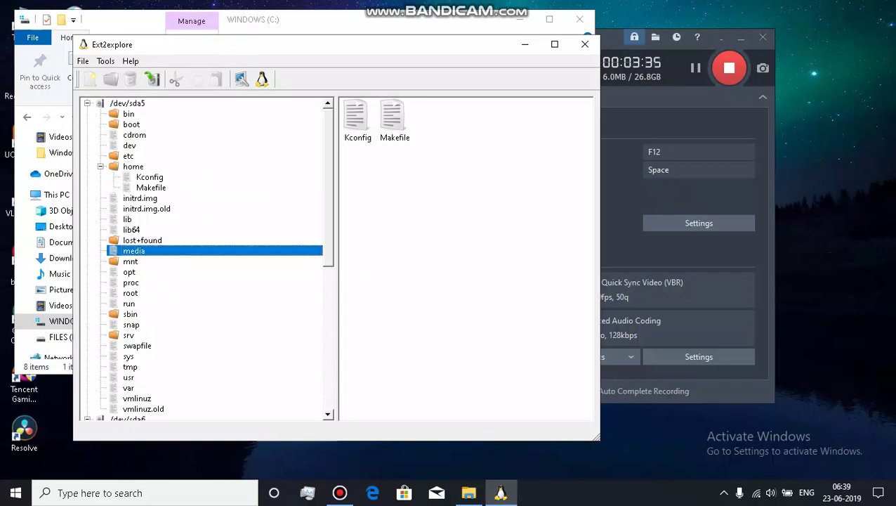
# - Collapse both partition trees and expand /dev/sda5 again to show its root contents
pyautogui.click(87, 104)
pyautogui.click(88, 113)
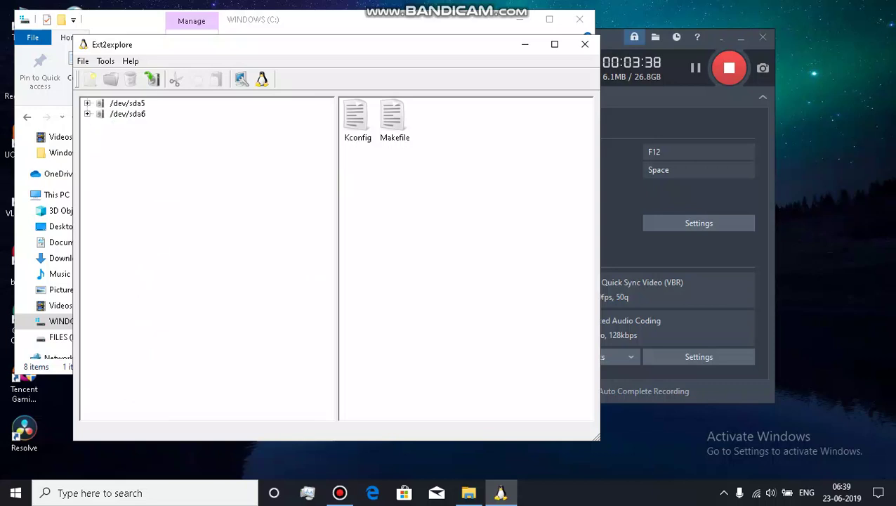
pyautogui.click(127, 114)
pyautogui.press('Up')
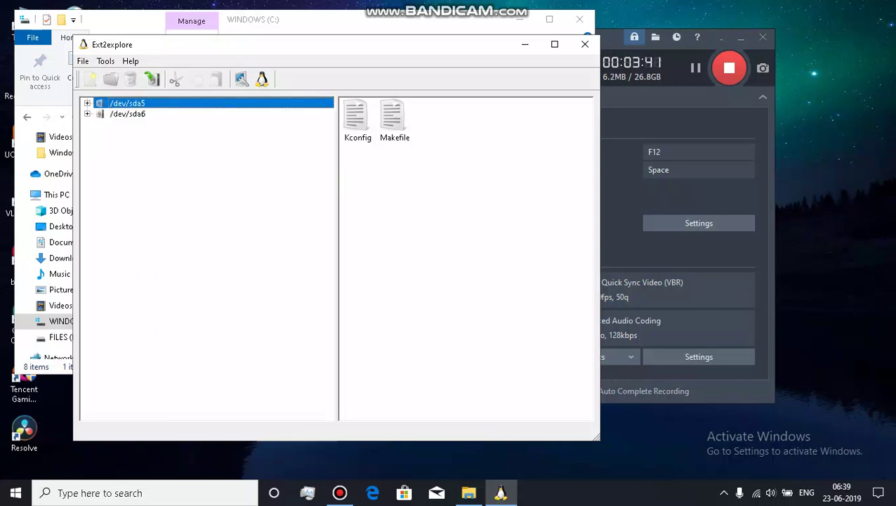
pyautogui.press('Right')
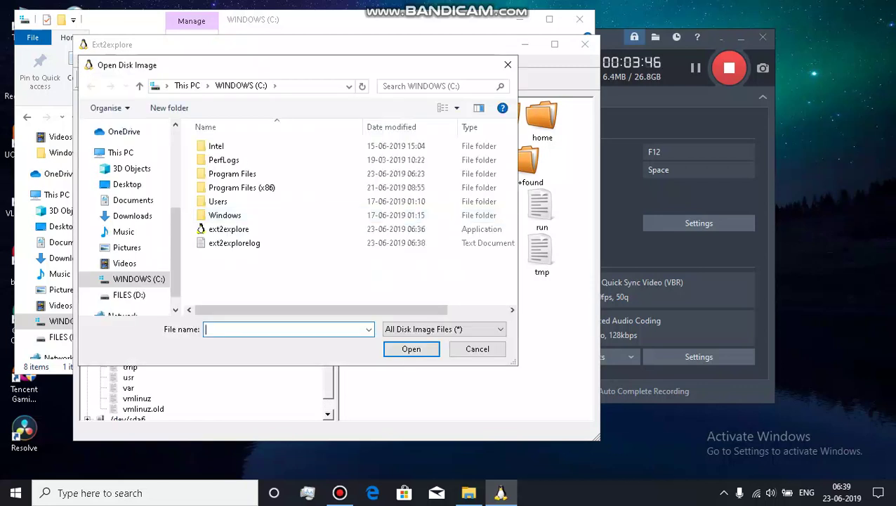
# - Cancel the Open Disk Image dialog and close the Ext2explore window
pyautogui.click(508, 65)
pyautogui.click(507, 64)
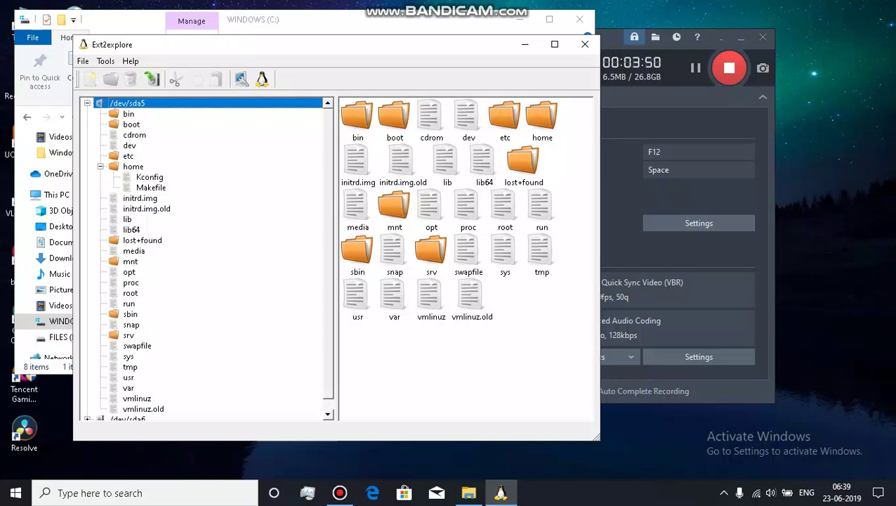
pyautogui.moveTo(393, 45); pyautogui.dragTo(345, 42)
pyautogui.click(537, 41)
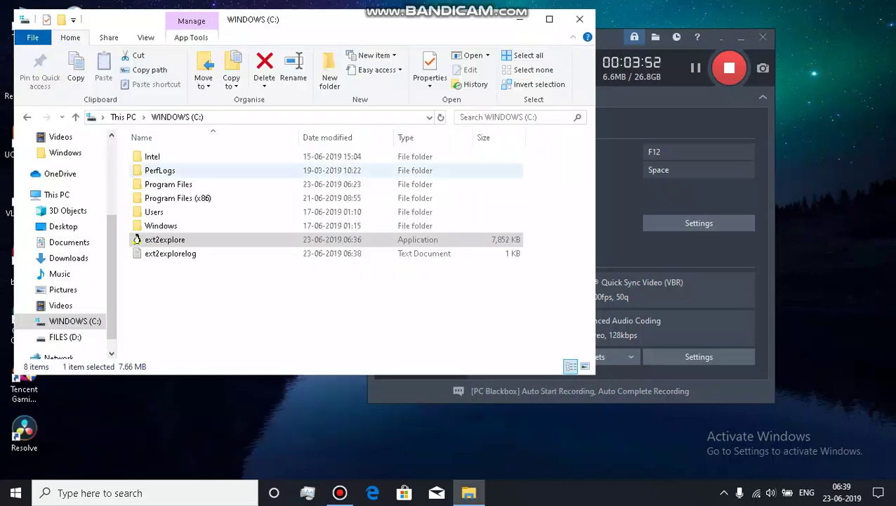
# - Try to start ext2explore normally from WINDOWS (C:), dismiss the Cannot Read Disk message, and close the empty window
pyautogui.doubleClick(168, 239)
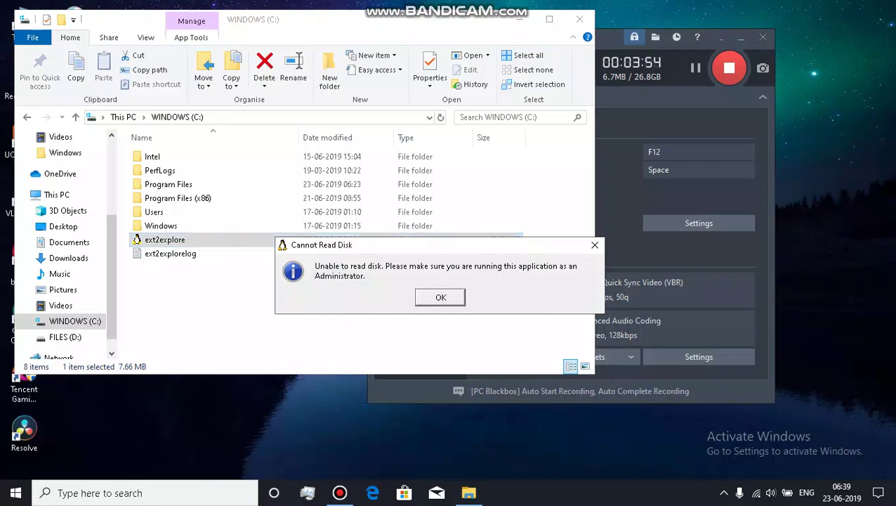
pyautogui.press('Return')
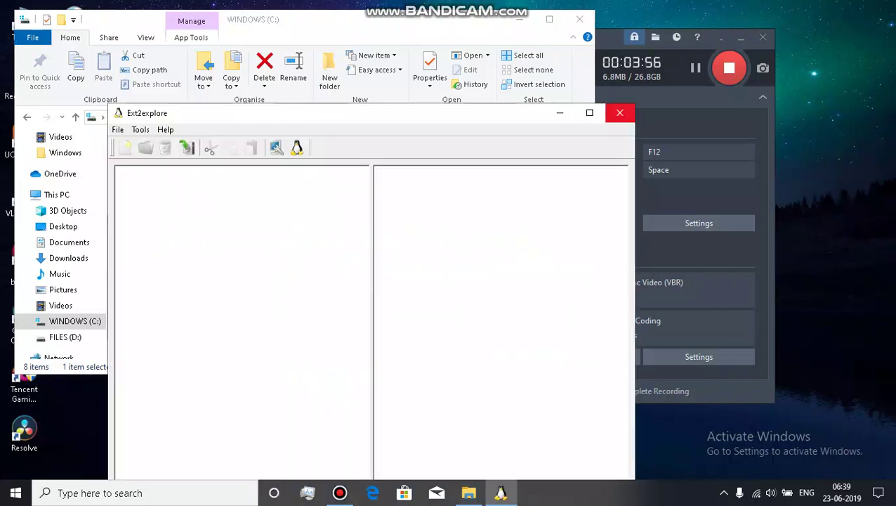
pyautogui.click(619, 113)
# - Run ext2explore as administrator from WINDOWS (C:) and select the /dev/sda5 partition
pyautogui.rightClick(180, 240)
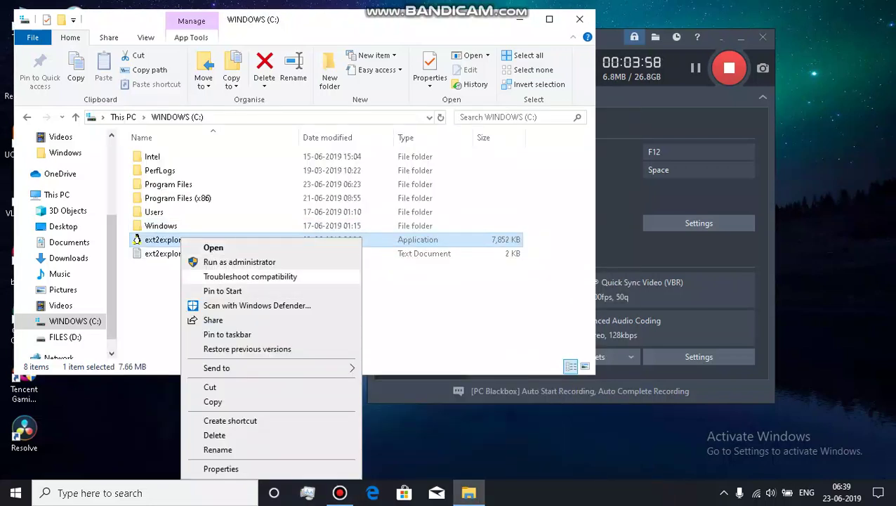
pyautogui.click(239, 262)
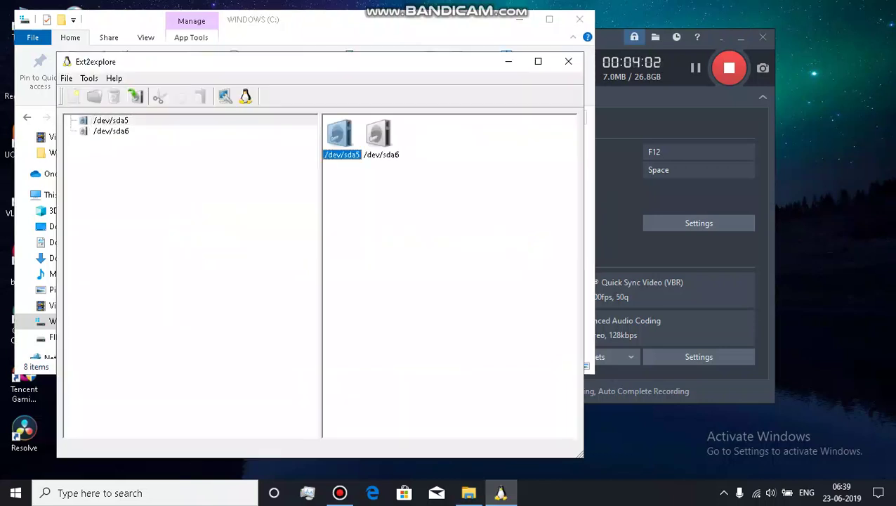
pyautogui.click(111, 120)
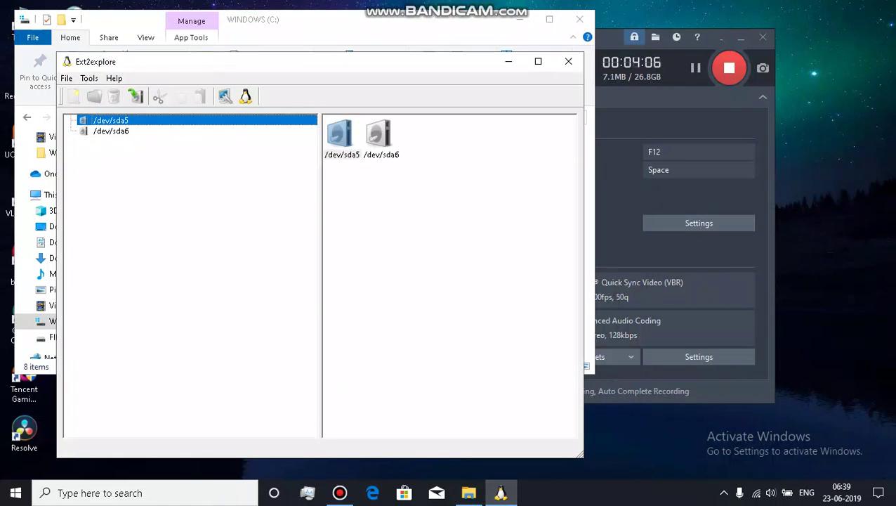
# - Expand the /dev/sda5 partition and open its home folder to view the contents
pyautogui.doubleClick(111, 120)
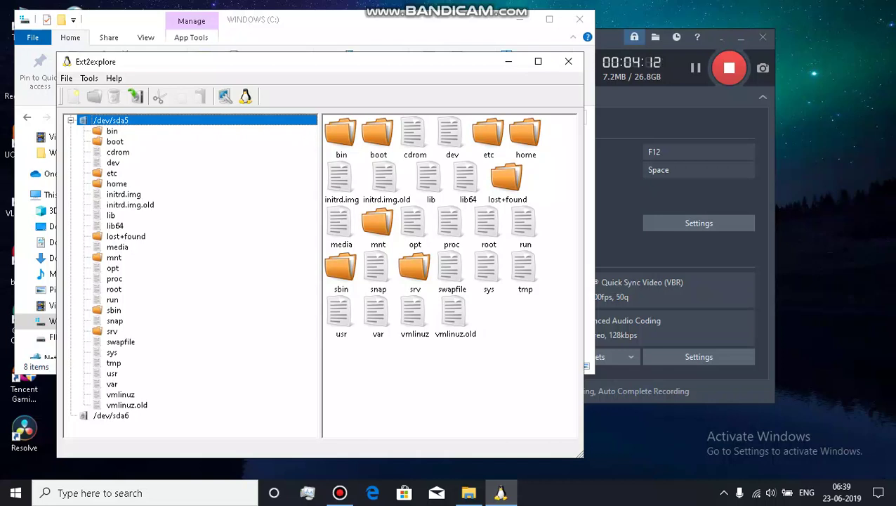
pyautogui.doubleClick(525, 135)
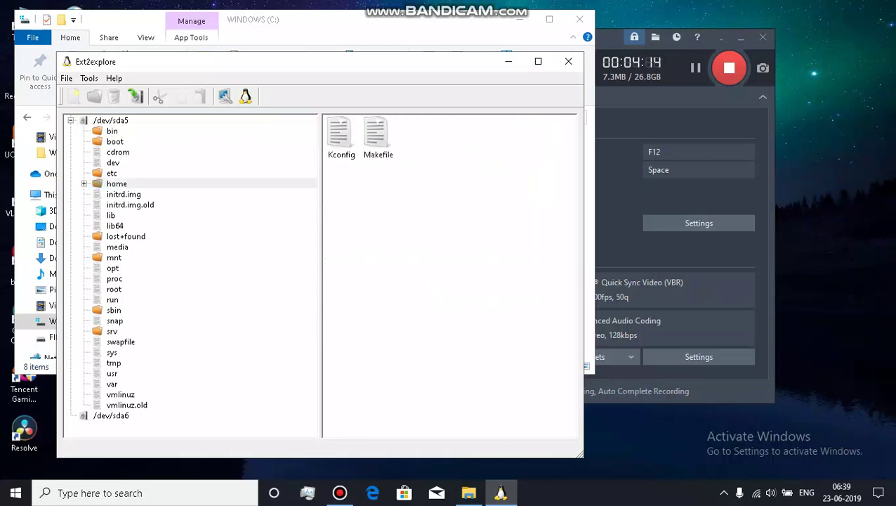
pyautogui.click(116, 183)
# - Expand the /dev/sda6 partition, select its home entry, and open its media folder
pyautogui.doubleClick(110, 415)
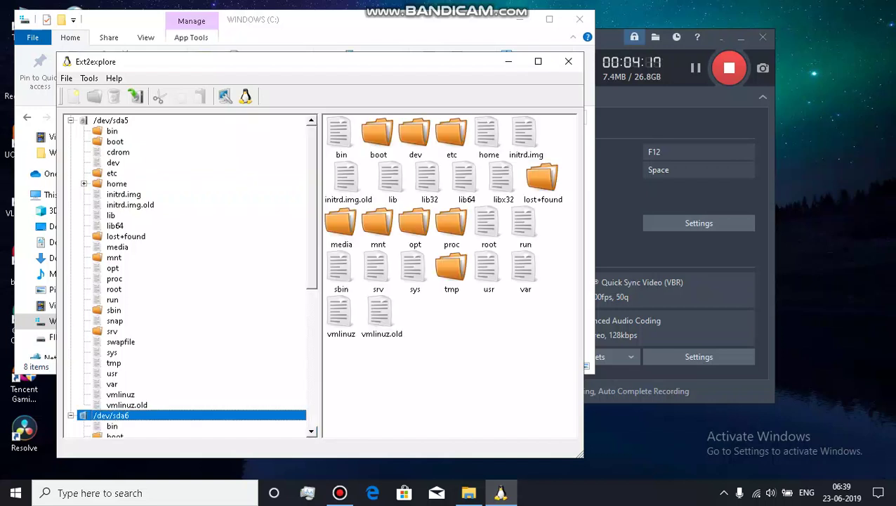
pyautogui.scroll(-8, 186, 278)
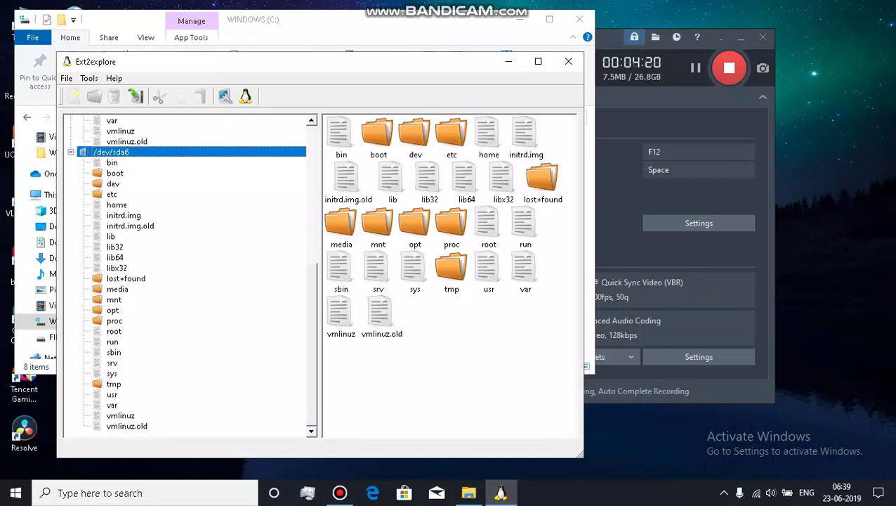
pyautogui.click(117, 204)
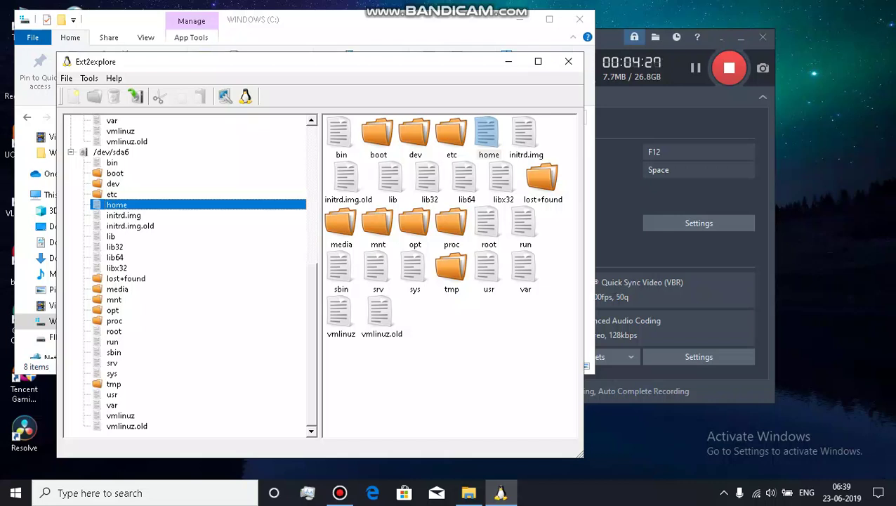
pyautogui.click(117, 289)
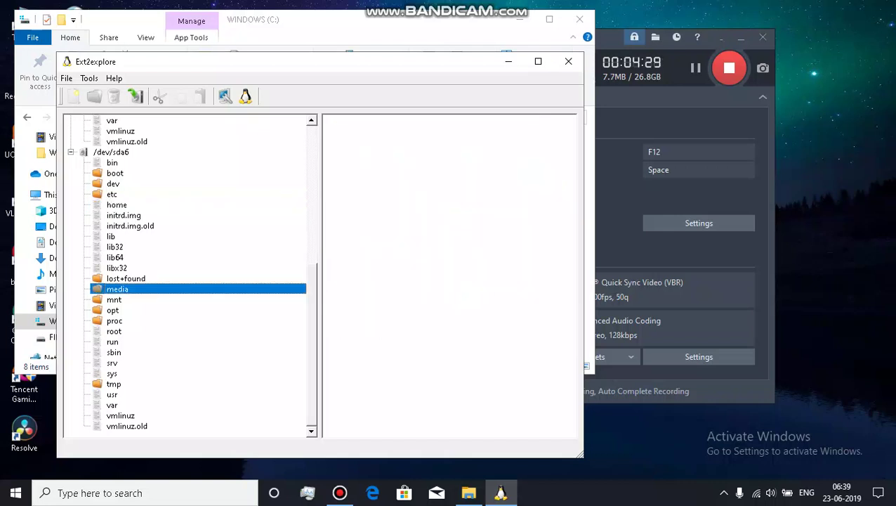
# - Open the mnt folder on /dev/sda5 and select the item inside it
pyautogui.scroll(8, 186, 273)
pyautogui.doubleClick(115, 258)
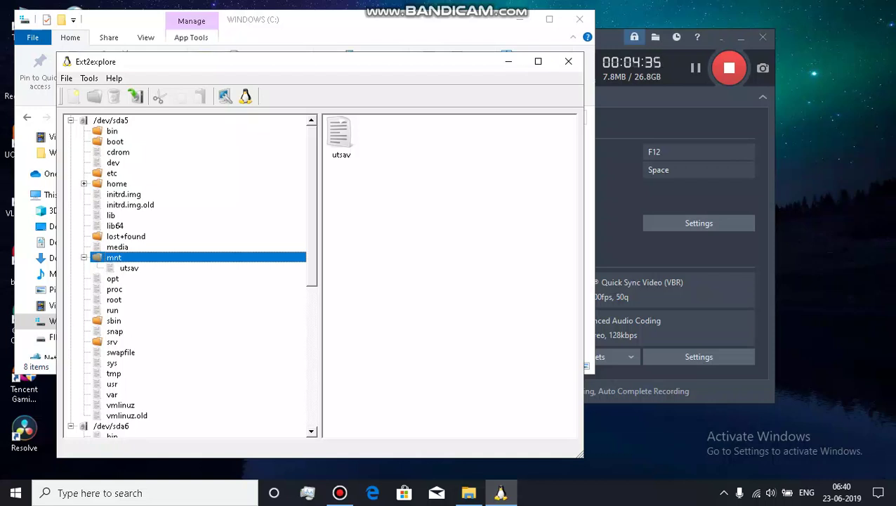
pyautogui.click(339, 135)
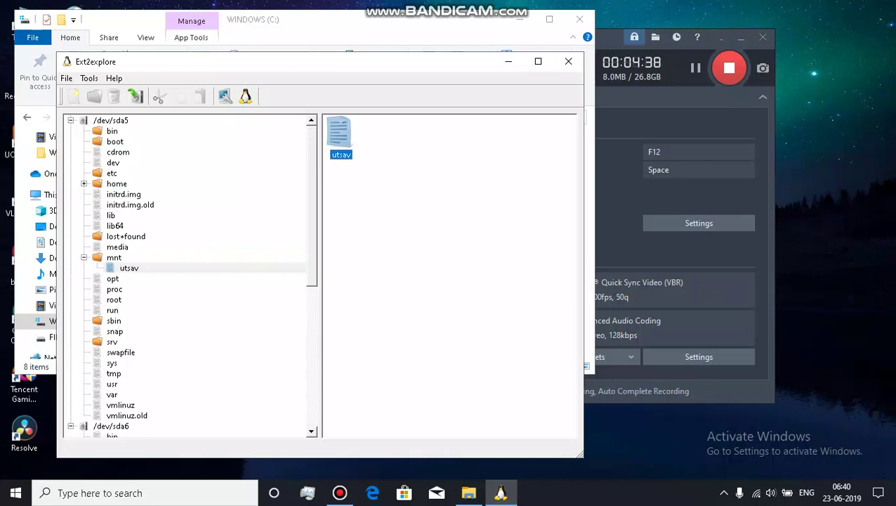
pyautogui.click(129, 267)
# - Close the WINDOWS (C:) File Explorer window, move Ext2explore aside, and bring the Bandicam window to the front
pyautogui.click(579, 19)
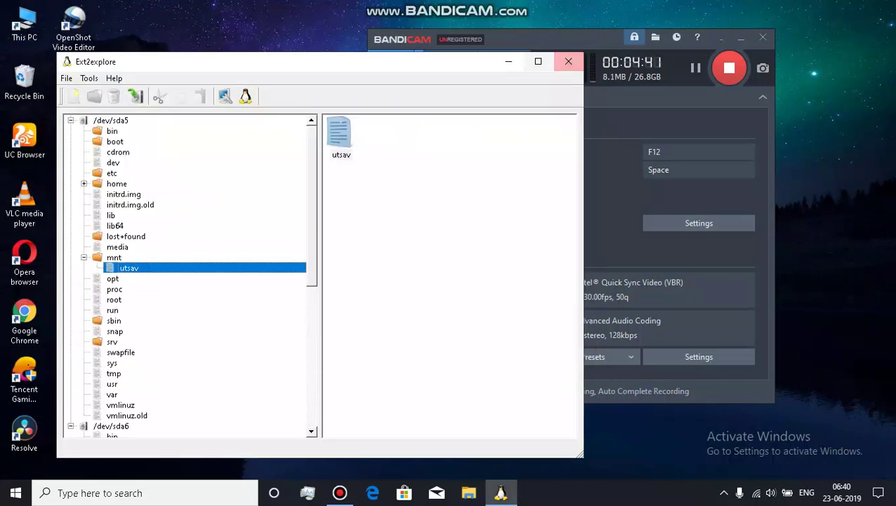
pyautogui.moveTo(457, 61); pyautogui.dragTo(388, 73)
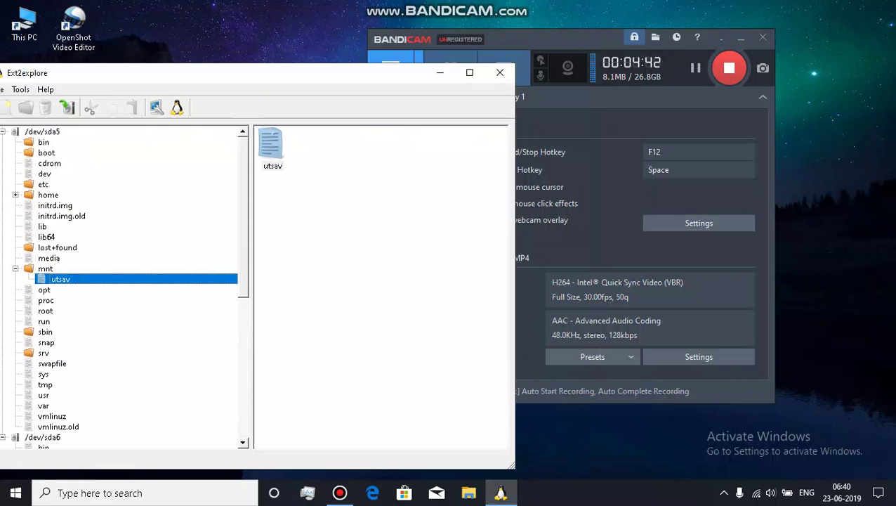
pyautogui.click(566, 193)
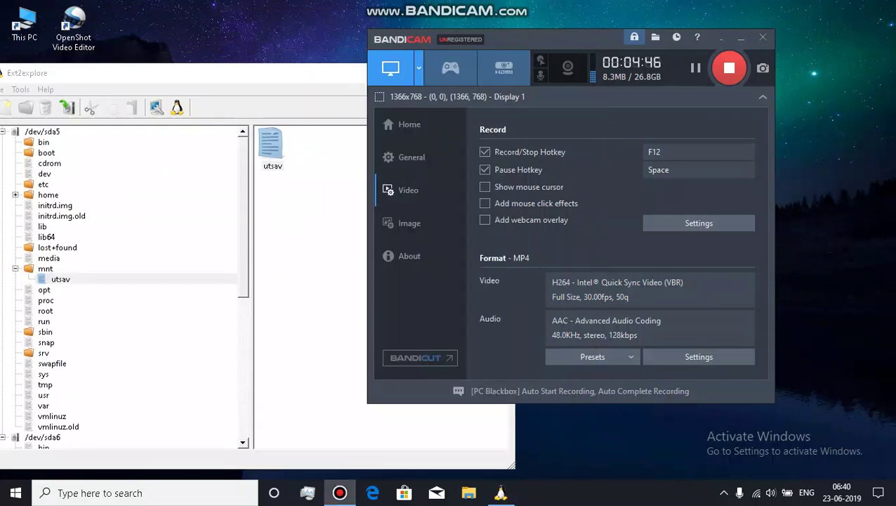
pyautogui.click(272, 149)
pyautogui.click(565, 187)
pyautogui.click(272, 149)
pyautogui.click(565, 186)
pyautogui.hotkey('alt', 'Tab')
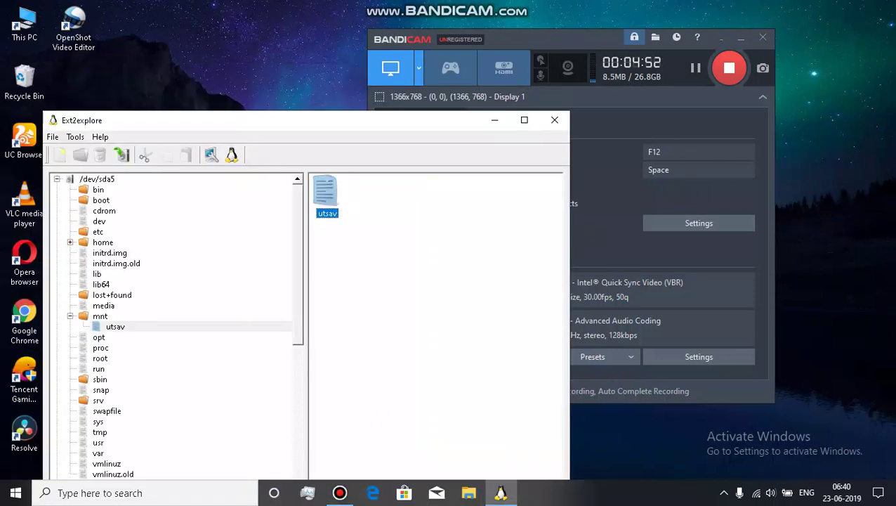
pyautogui.moveTo(302, 120); pyautogui.dragTo(225, 93)
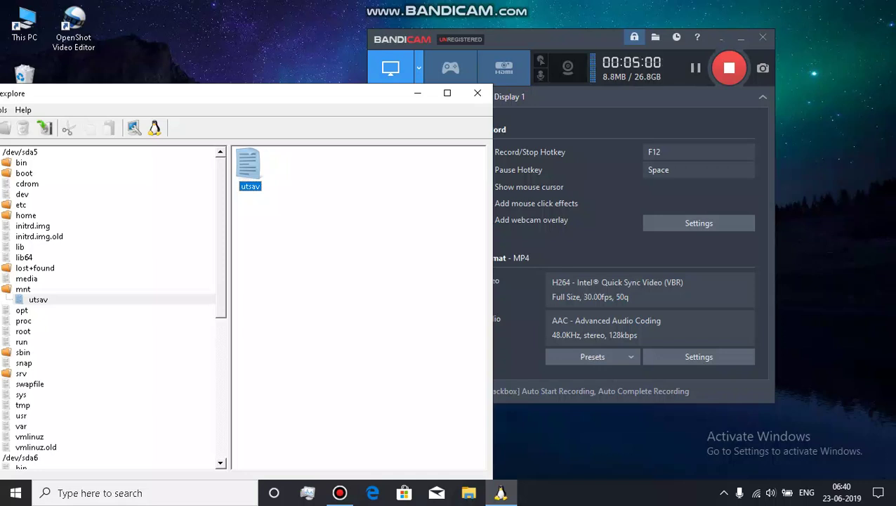
pyautogui.hotkey('alt', 'Tab')
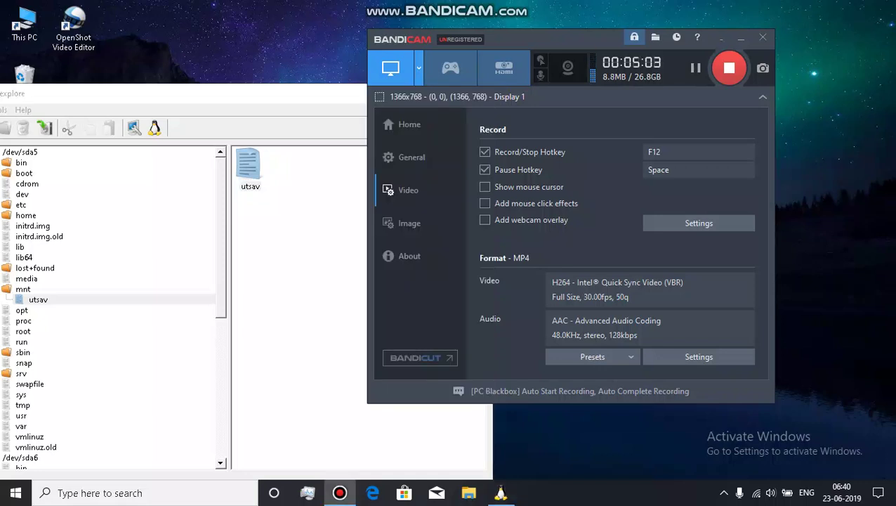
pyautogui.click(249, 172)
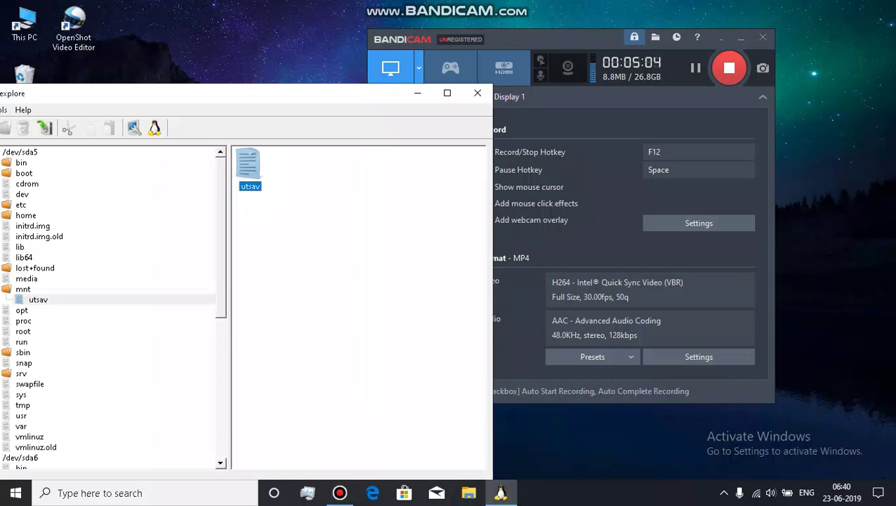